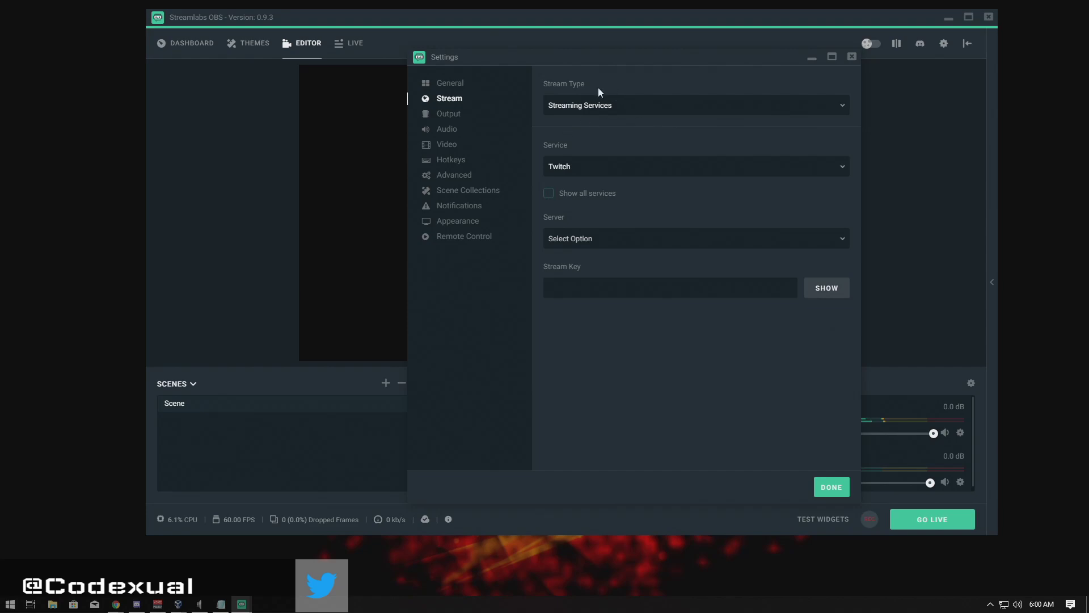
Keep Twitch as the Streamlabs streaming service and switch to the Chrome search results.
{"action": "mouse_move", "coordinate": [560, 58]}
{"action": "left_mouse_down"}
{"action": "mouse_move", "coordinate": [514, 56]}
{"action": "mouse_move", "coordinate": [546, 56]}
{"action": "left_mouse_up"}
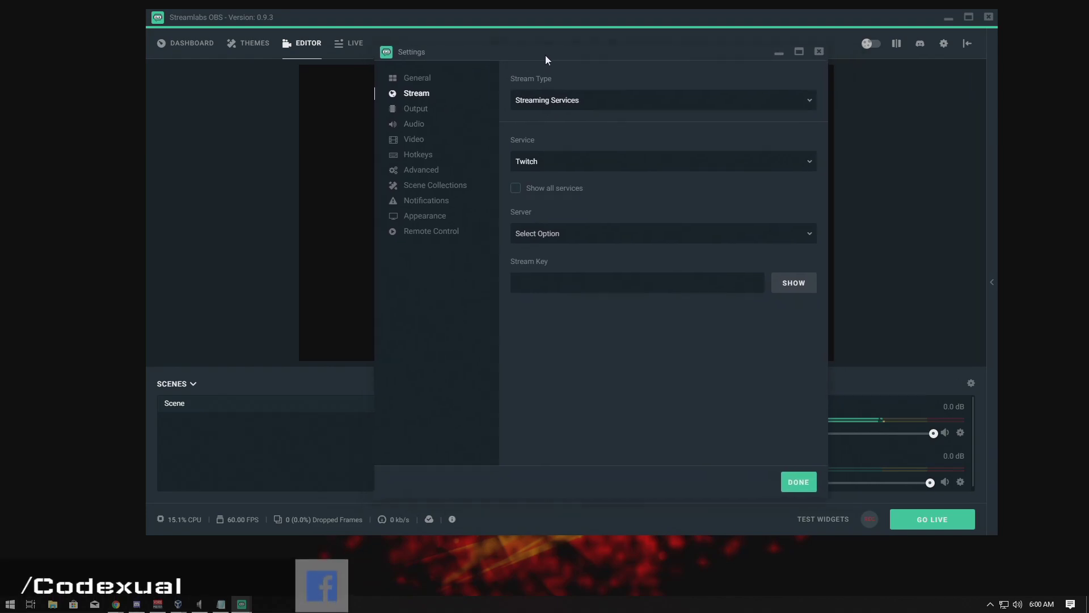
{"action": "left_click", "coordinate": [528, 159]}
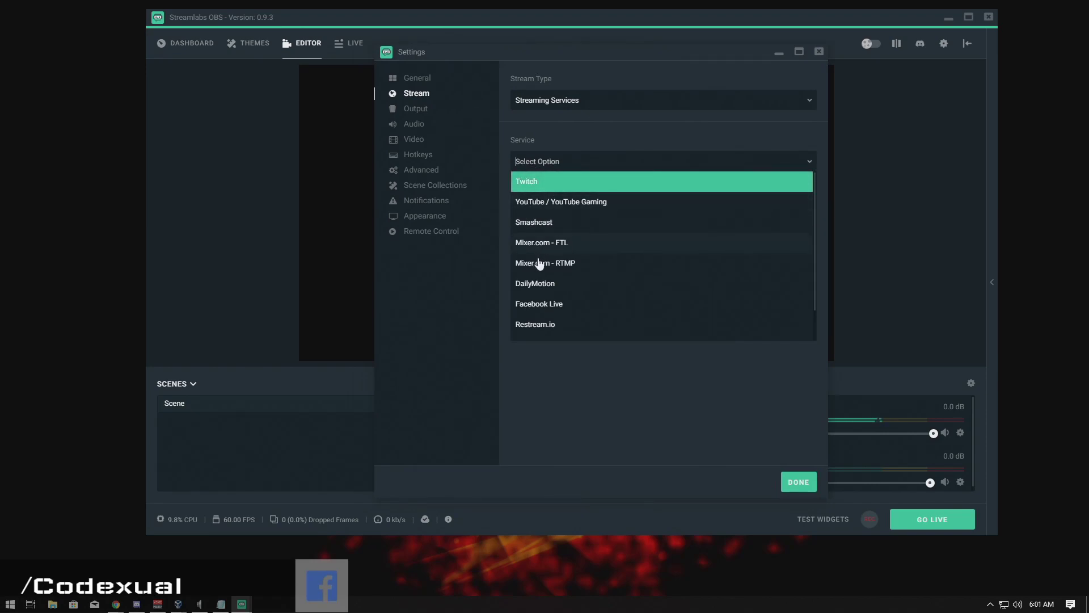
{"action": "key", "text": "Return"}
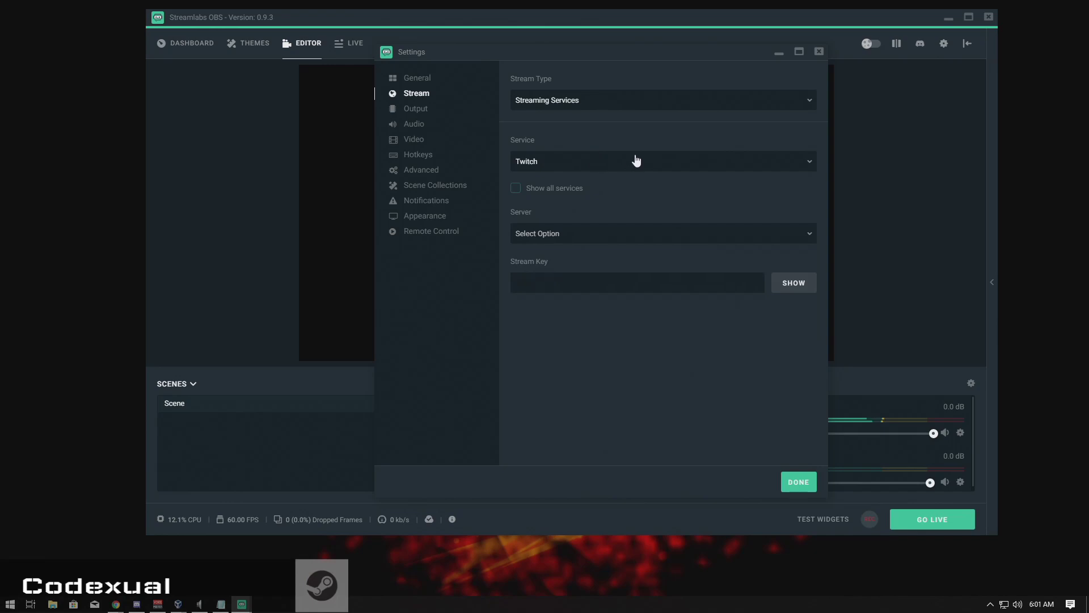
{"action": "key", "text": "alt+Tab"}
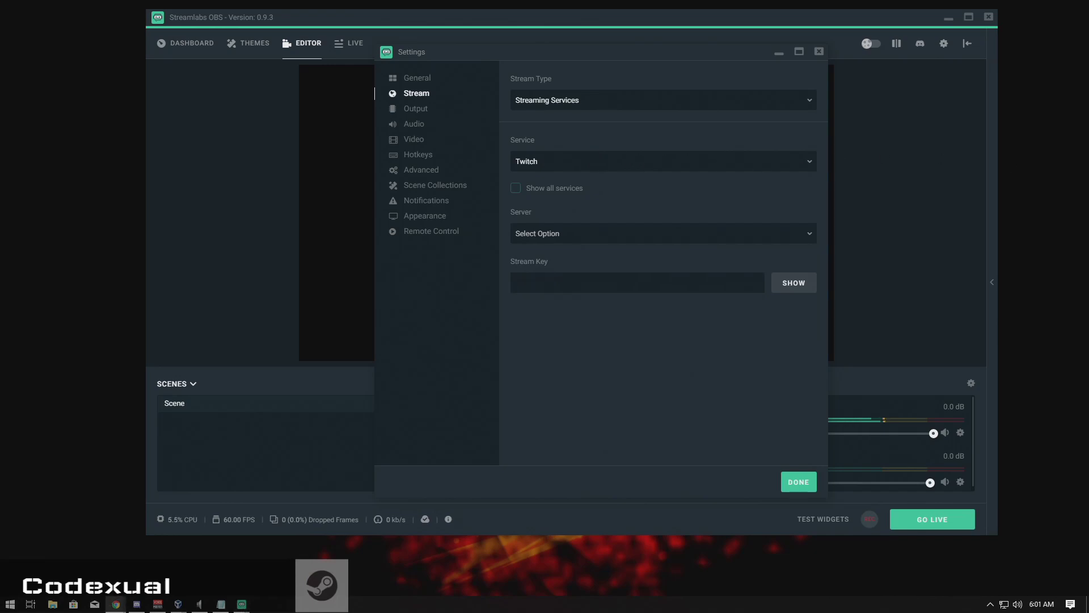
Open the 'dashboard - Twitch' search result for 'stream key twitch' in a new browser tab.
{"action": "left_click_drag", "start_coordinate": [1088, 152], "coordinate": [686, 122]}
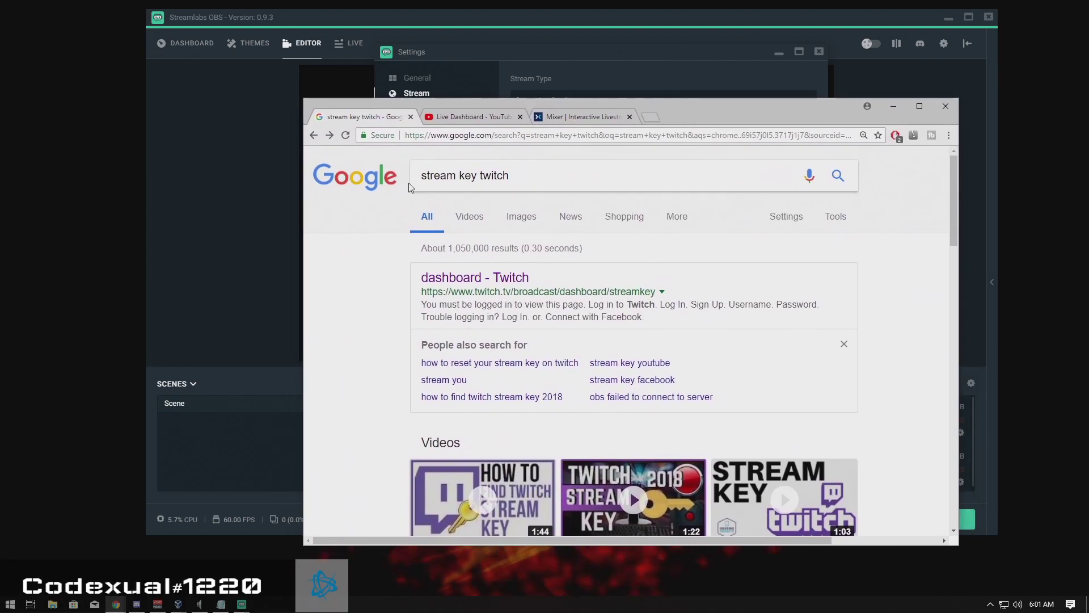
{"action": "left_click", "coordinate": [426, 176]}
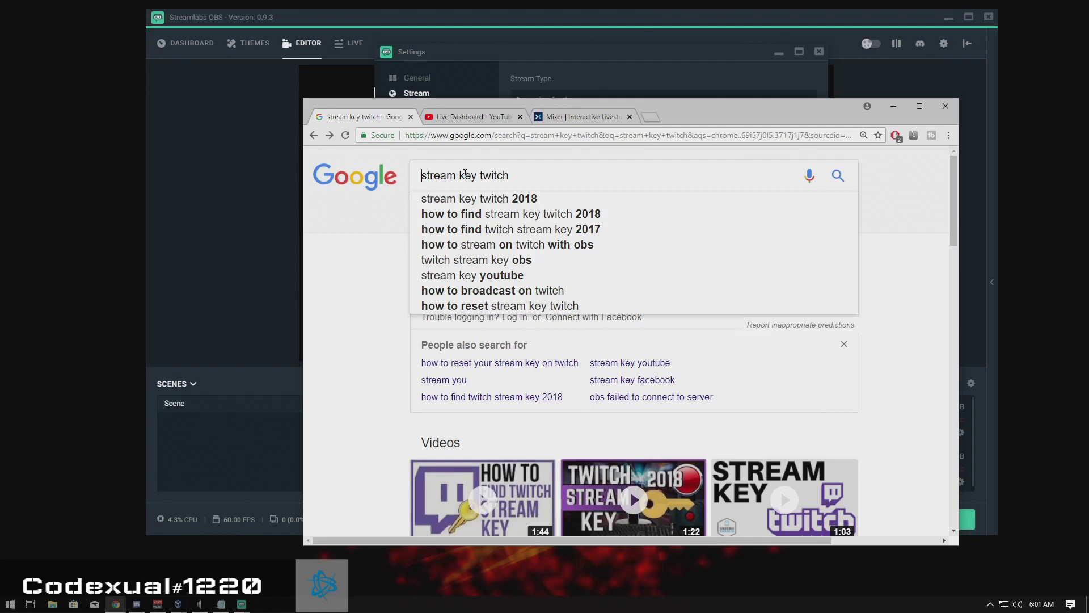
{"action": "left_click", "coordinate": [442, 197]}
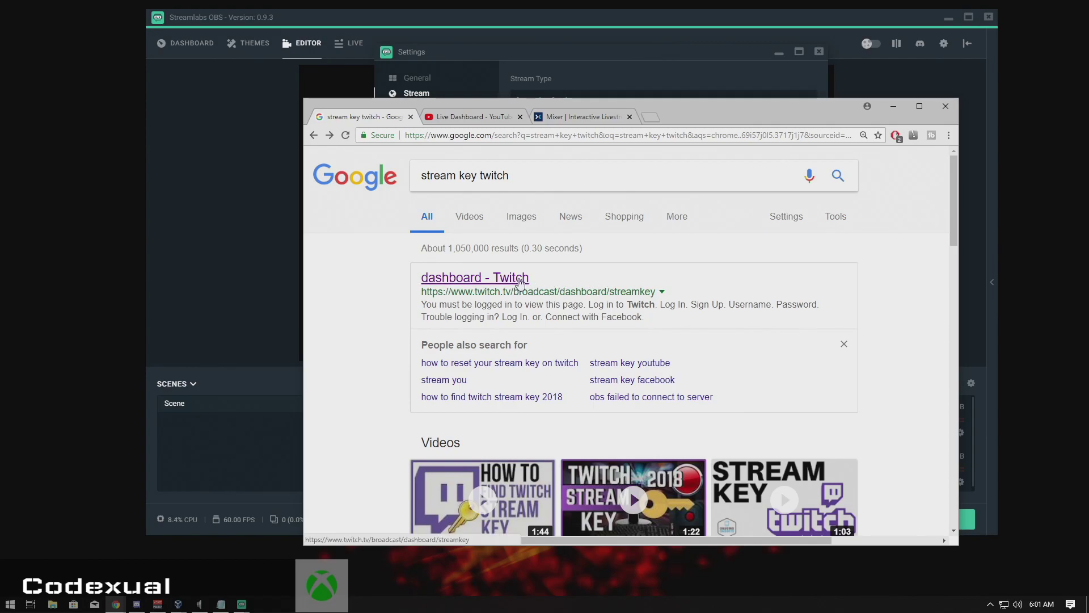
{"action": "middle_click", "coordinate": [519, 279]}
Maximize the Twitch dashboard tab and review the Optimization preference options.
{"action": "left_click", "coordinate": [474, 118]}
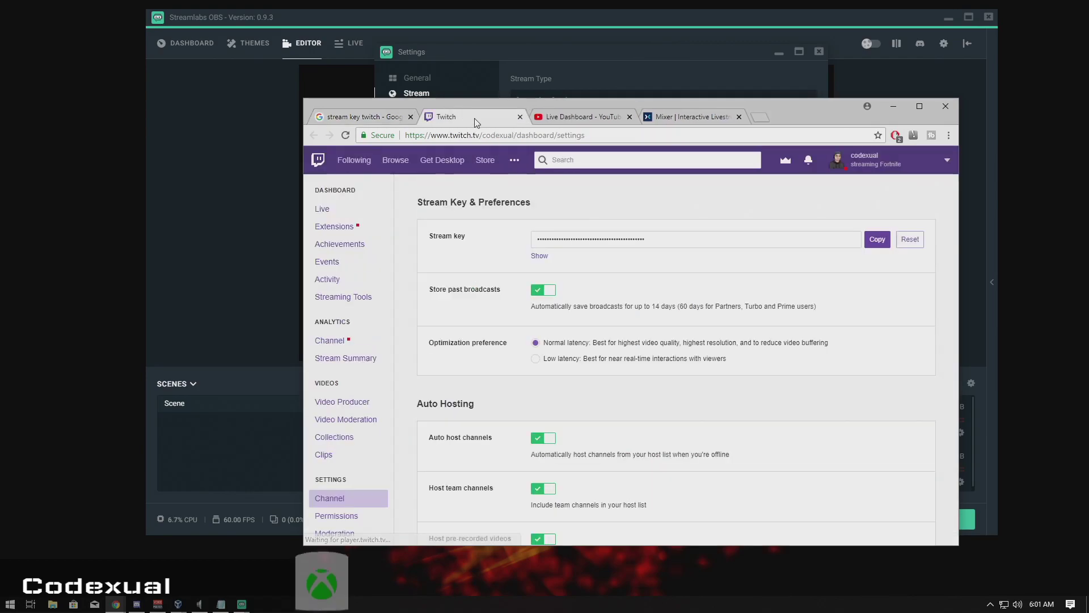
{"action": "double_click", "coordinate": [815, 108]}
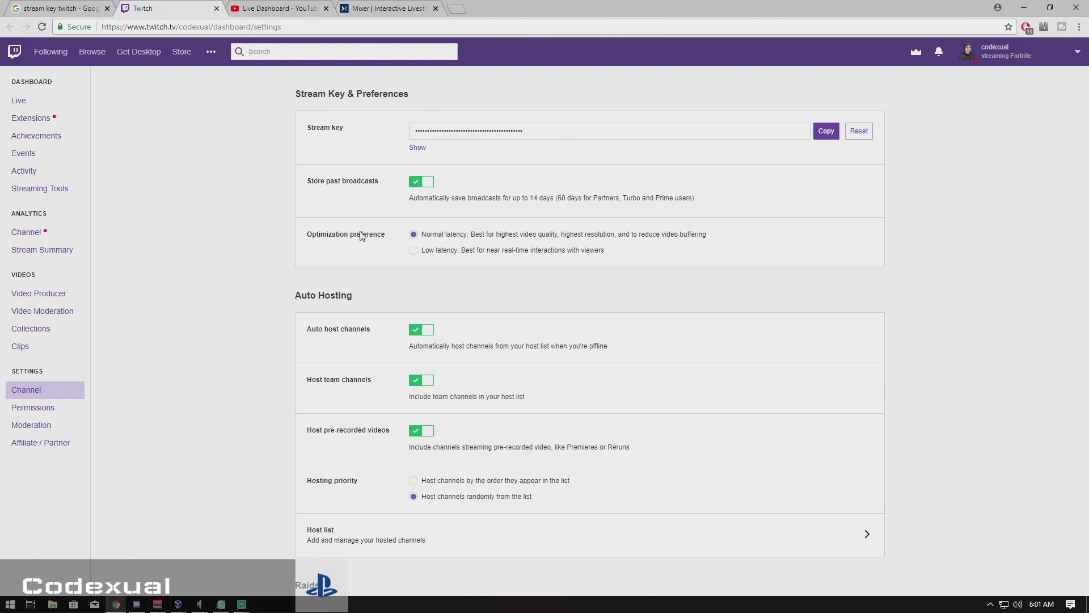
{"action": "left_click_drag", "start_coordinate": [309, 234], "coordinate": [383, 234]}
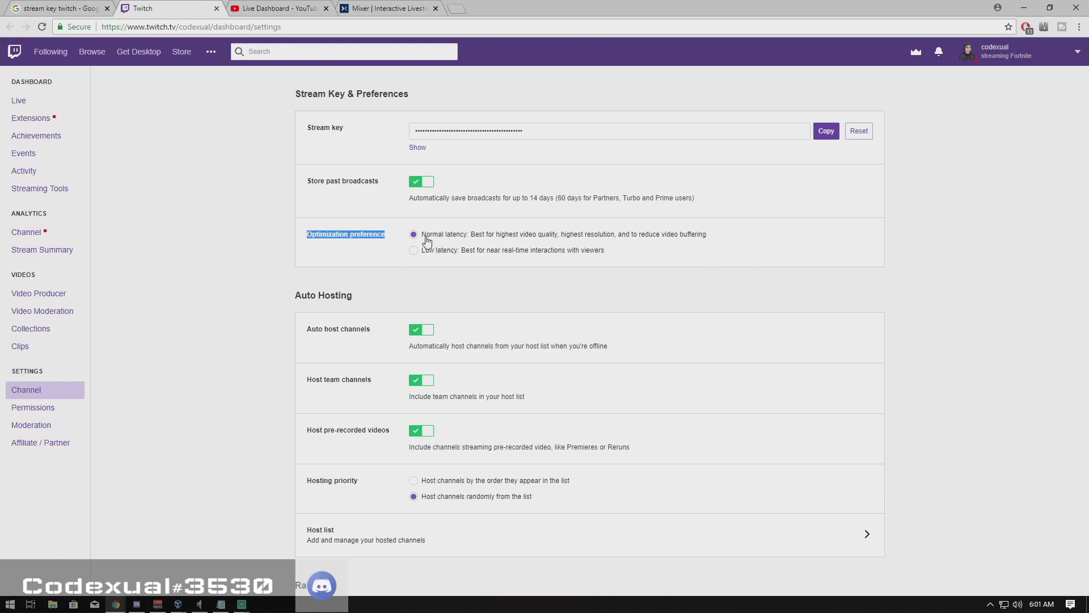
{"action": "left_click_drag", "start_coordinate": [426, 234], "coordinate": [492, 241]}
{"action": "left_click", "coordinate": [493, 240]}
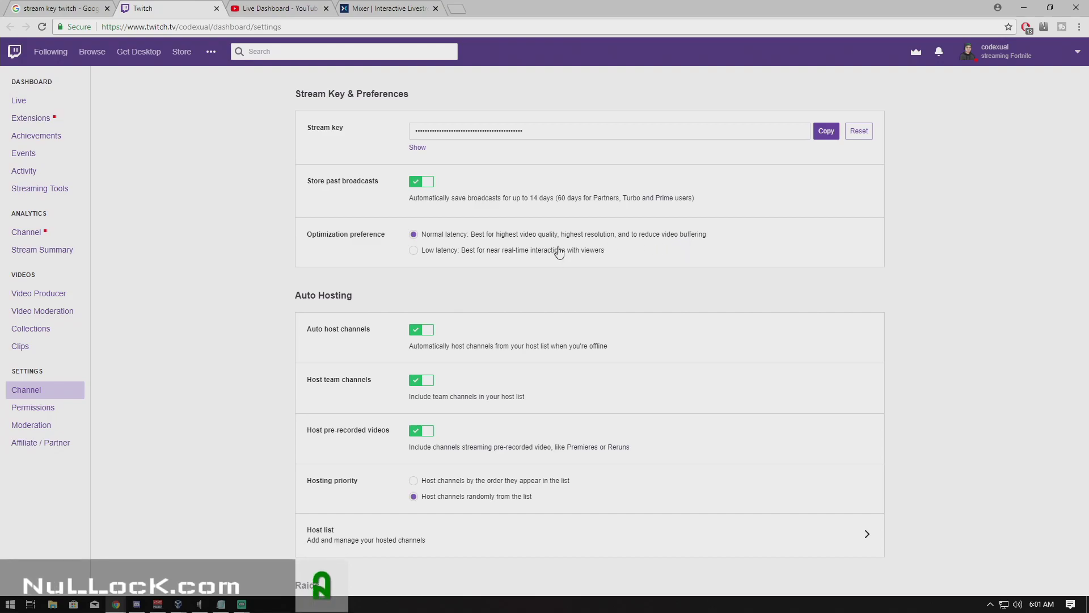
Set the channel's optimization preference to Low latency.
{"action": "left_click", "coordinate": [446, 250]}
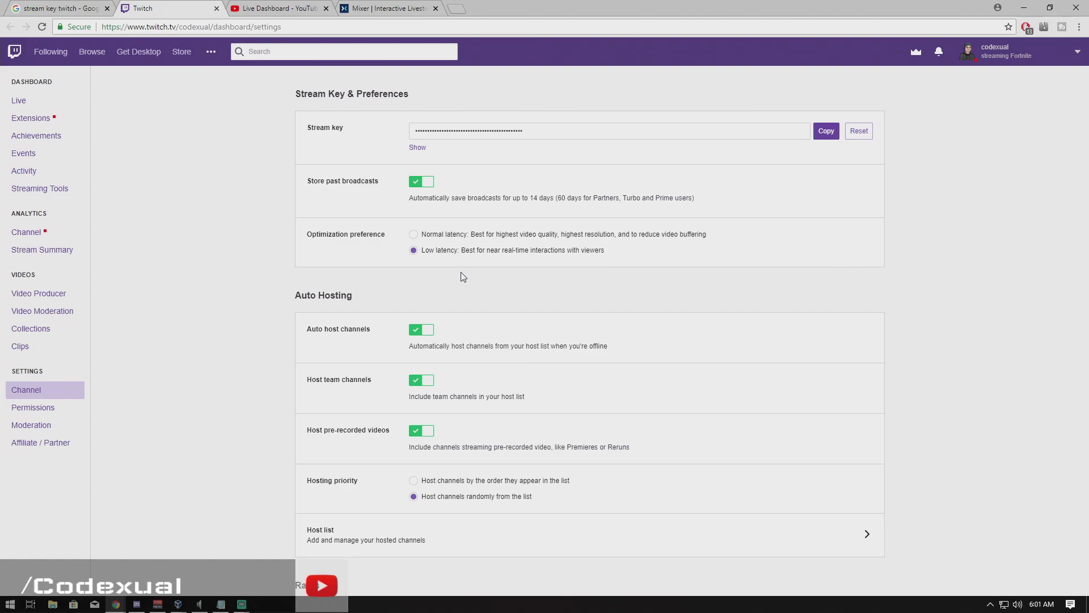
{"action": "left_click", "coordinate": [420, 235]}
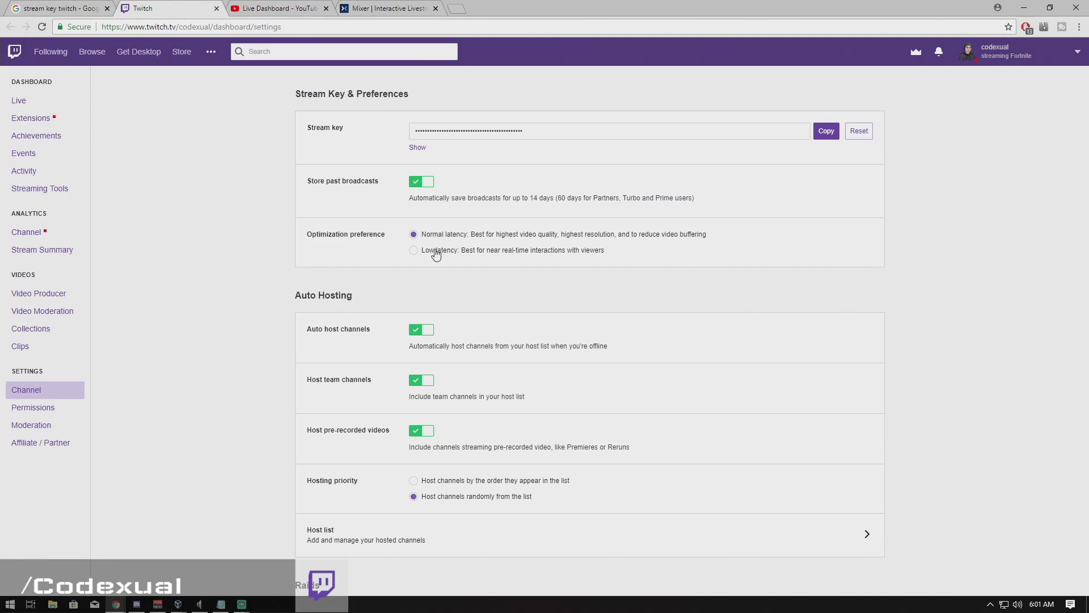
{"action": "left_click", "coordinate": [436, 254]}
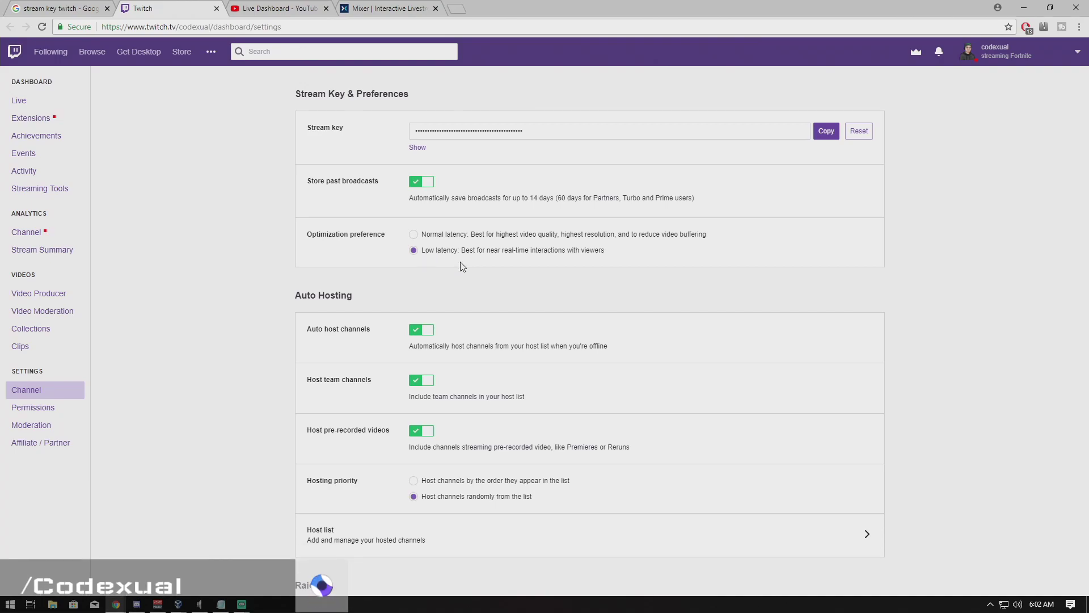
{"action": "scroll", "coordinate": [463, 266], "scroll_direction": "down", "scroll_amount": 6}
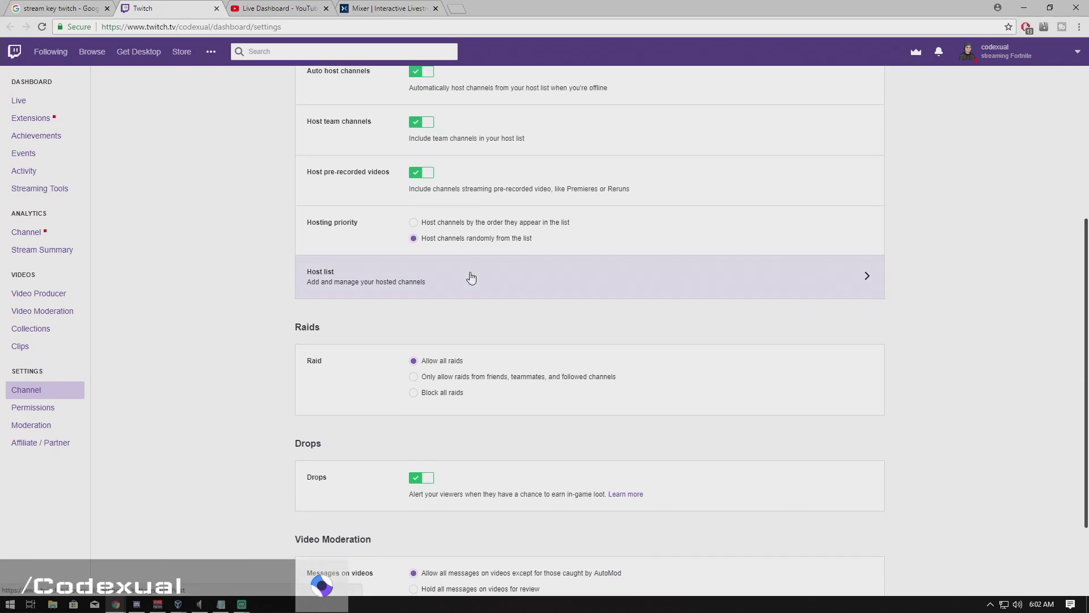
{"action": "scroll", "coordinate": [732, 441], "scroll_direction": "up", "scroll_amount": 6}
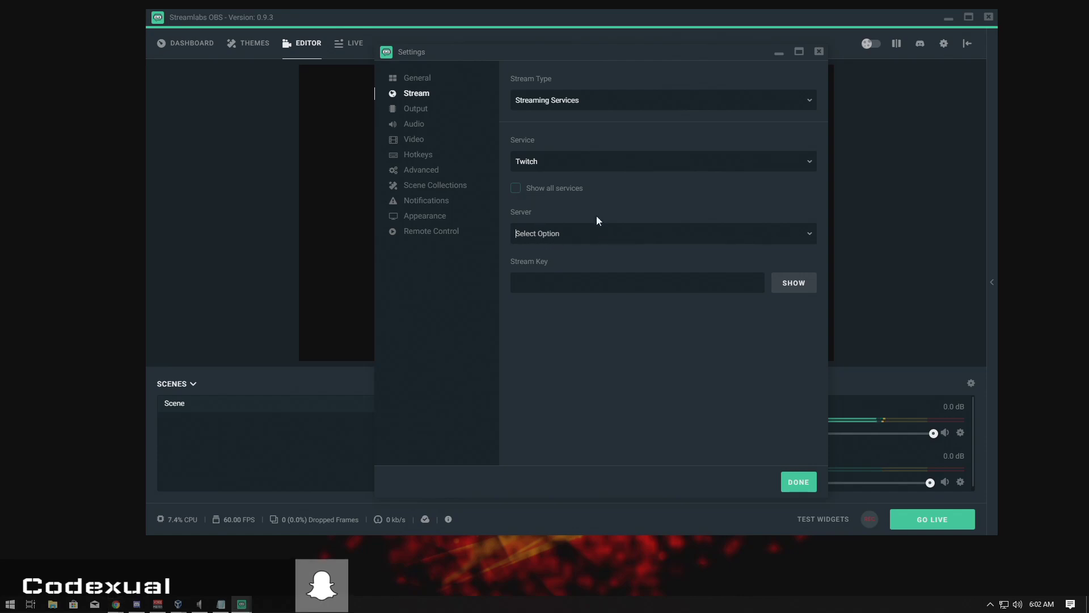
Toggle the 'Show all services' option on and off, leaving it off.
{"action": "left_click", "coordinate": [564, 188]}
{"action": "left_click", "coordinate": [564, 188]}
{"action": "left_click", "coordinate": [565, 188]}
{"action": "left_click", "coordinate": [523, 188]}
Confirm Twitch as the service, leave the Stream Key blank, and close Settings.
{"action": "left_click", "coordinate": [547, 164]}
{"action": "left_click", "coordinate": [539, 179]}
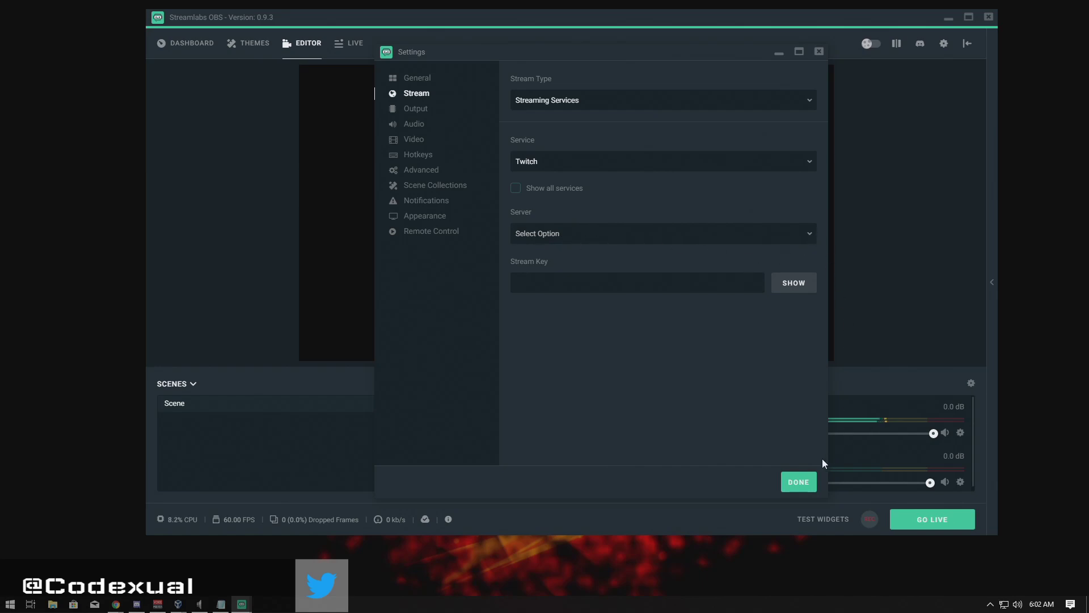
{"action": "left_click", "coordinate": [652, 289]}
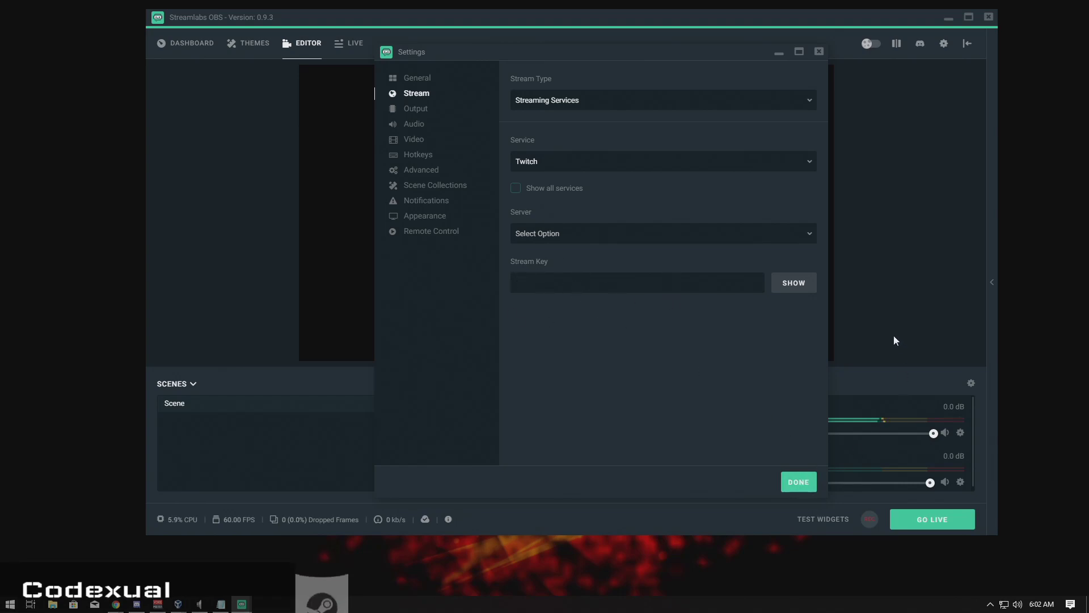
{"action": "left_click", "coordinate": [819, 51]}
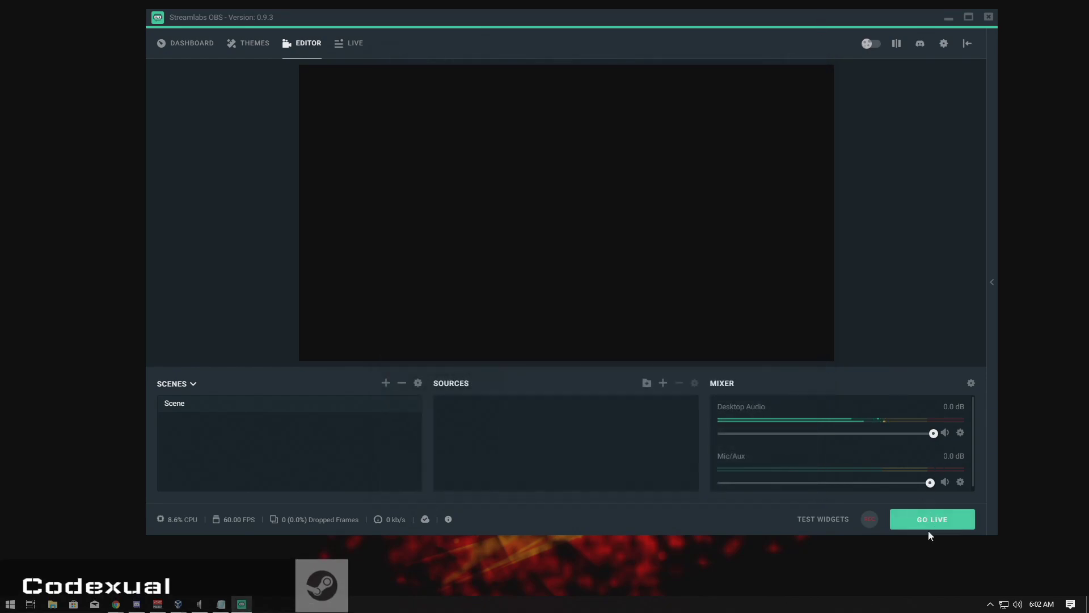
{"action": "key", "text": "alt+Tab"}
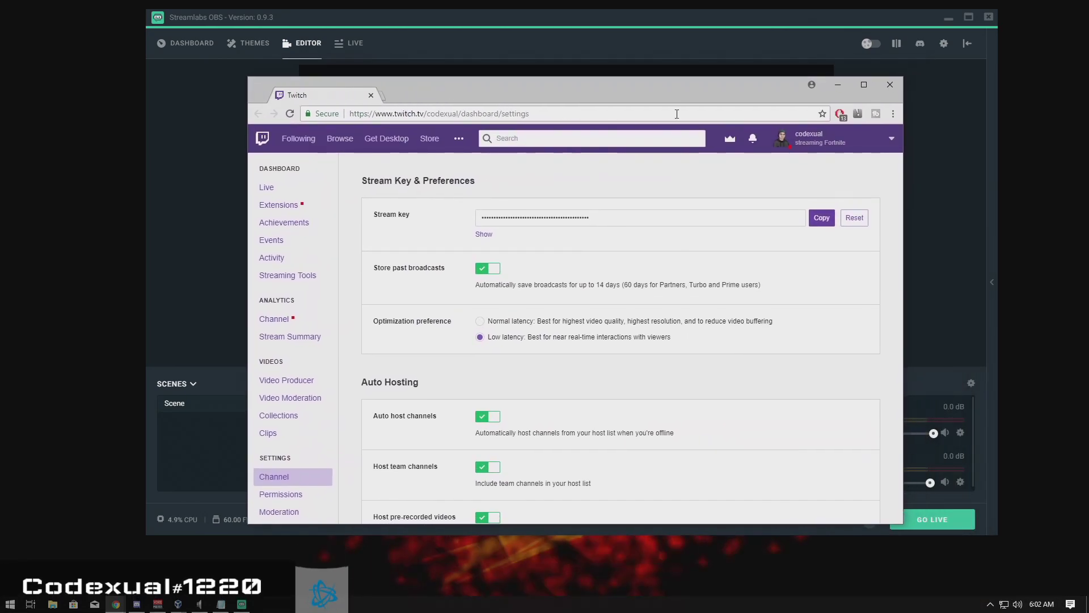
{"action": "left_click", "coordinate": [802, 138]}
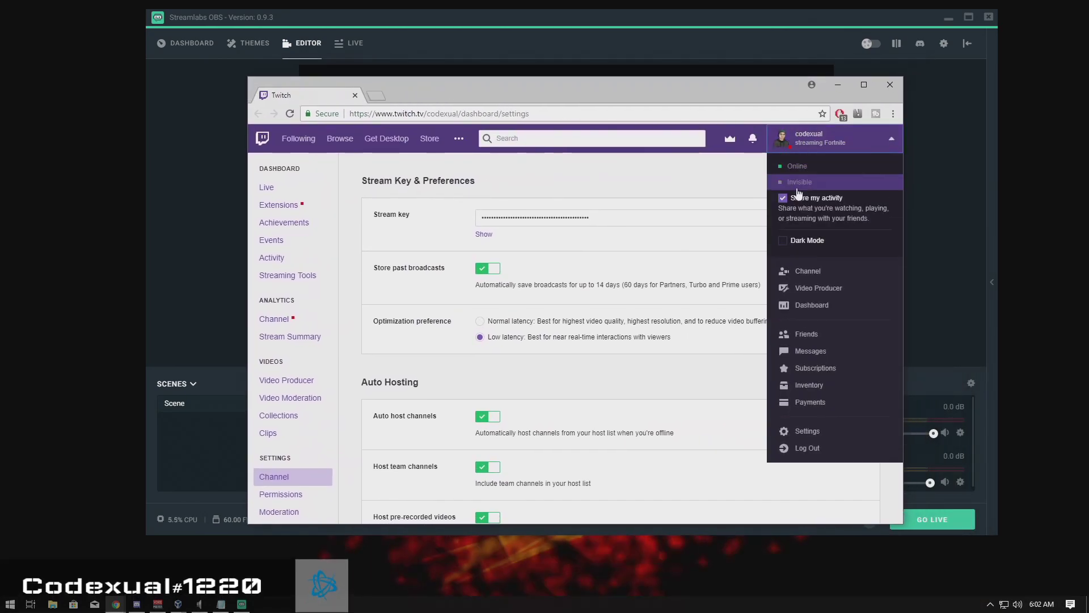
{"action": "left_click", "coordinate": [823, 274]}
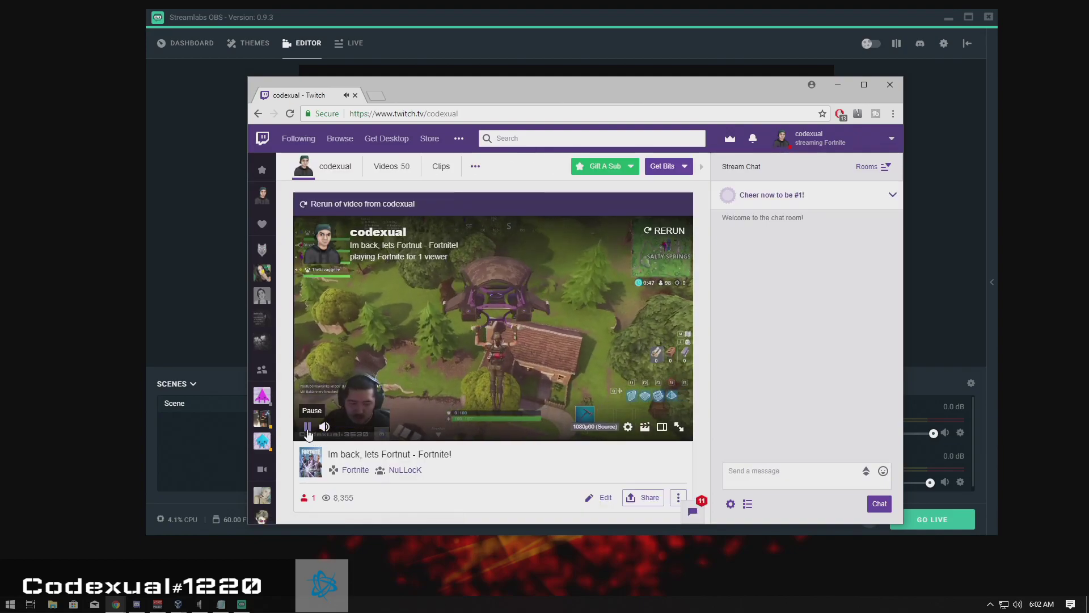
{"action": "left_click", "coordinate": [307, 426]}
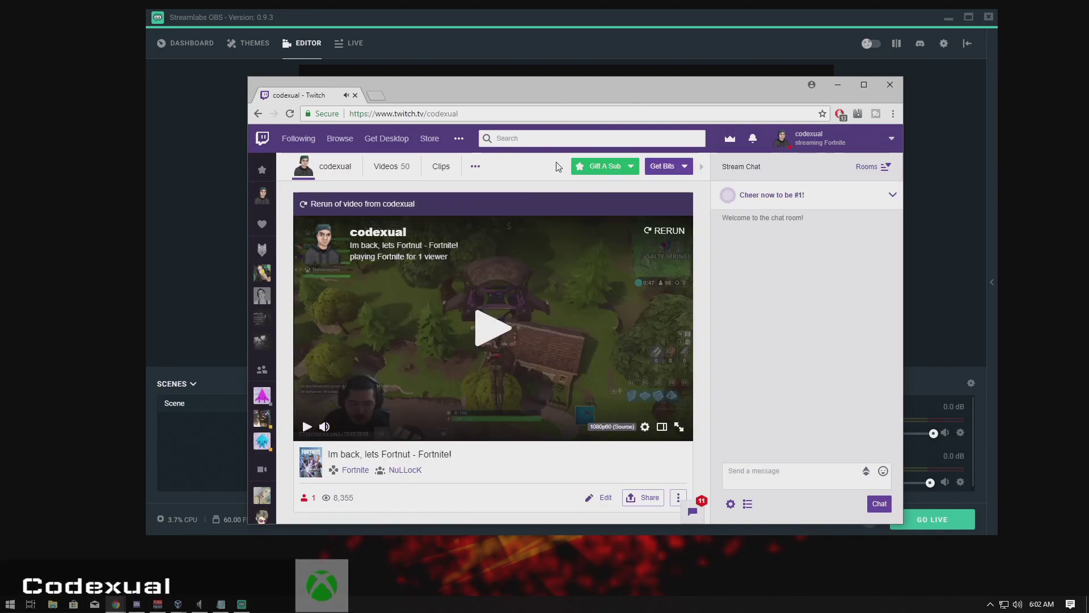
{"action": "double_click", "coordinate": [503, 86]}
{"action": "scroll", "coordinate": [617, 420], "scroll_direction": "down", "scroll_amount": 2}
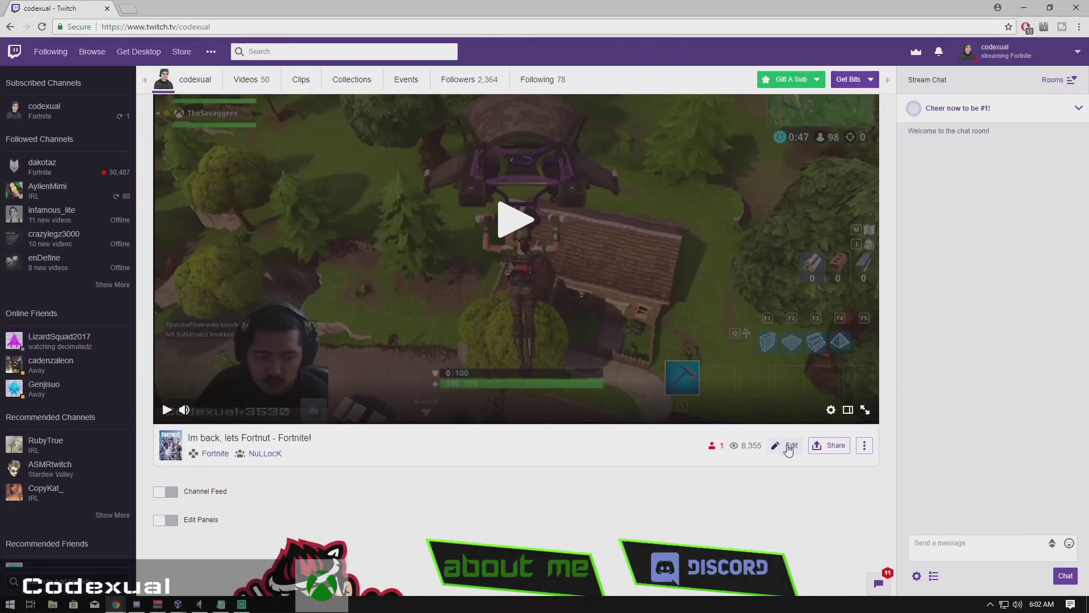
{"action": "left_click", "coordinate": [792, 446]}
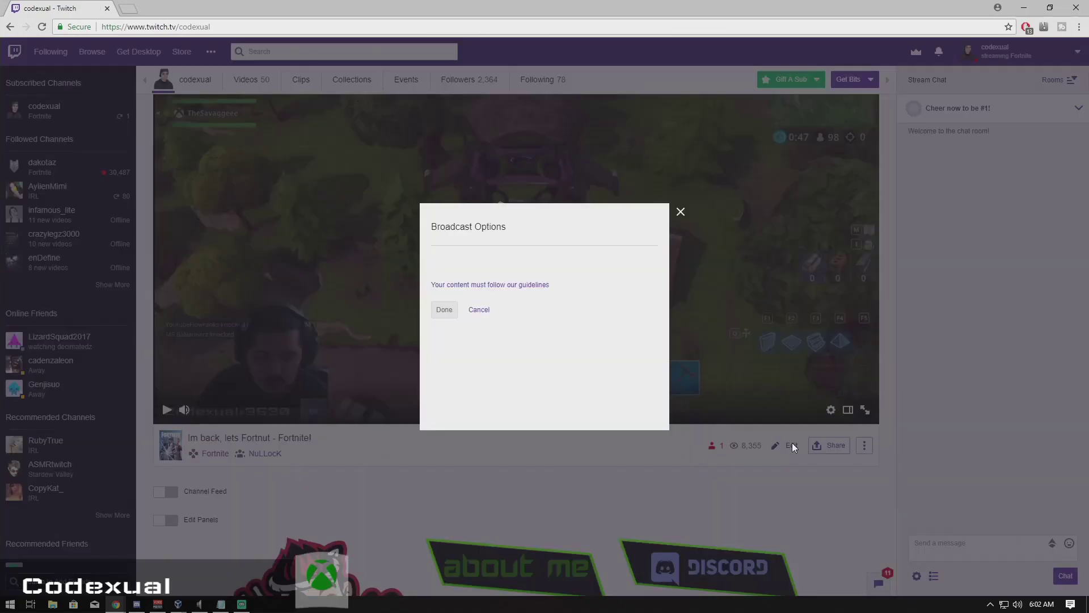
{"action": "left_click", "coordinate": [539, 210]}
{"action": "left_click_drag", "start_coordinate": [539, 210], "coordinate": [433, 204]}
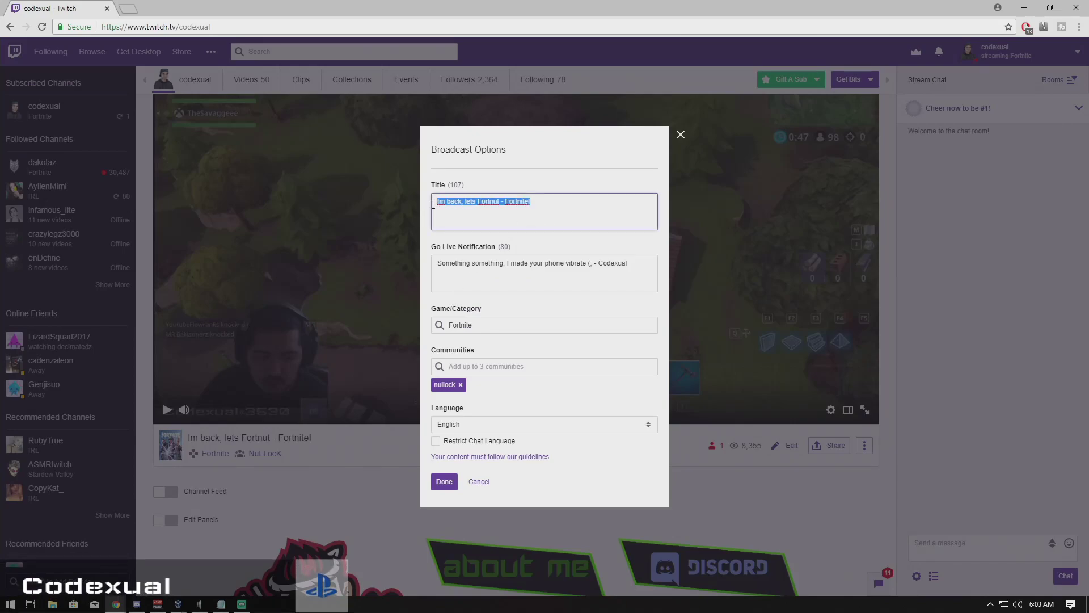
{"action": "left_click", "coordinate": [484, 326]}
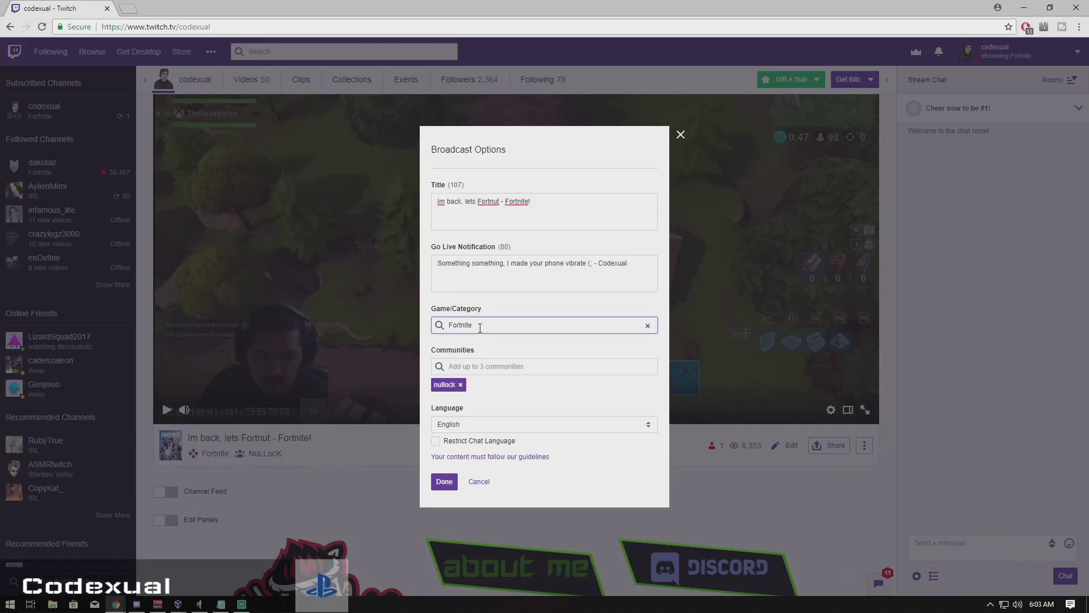
{"action": "left_click", "coordinate": [500, 369]}
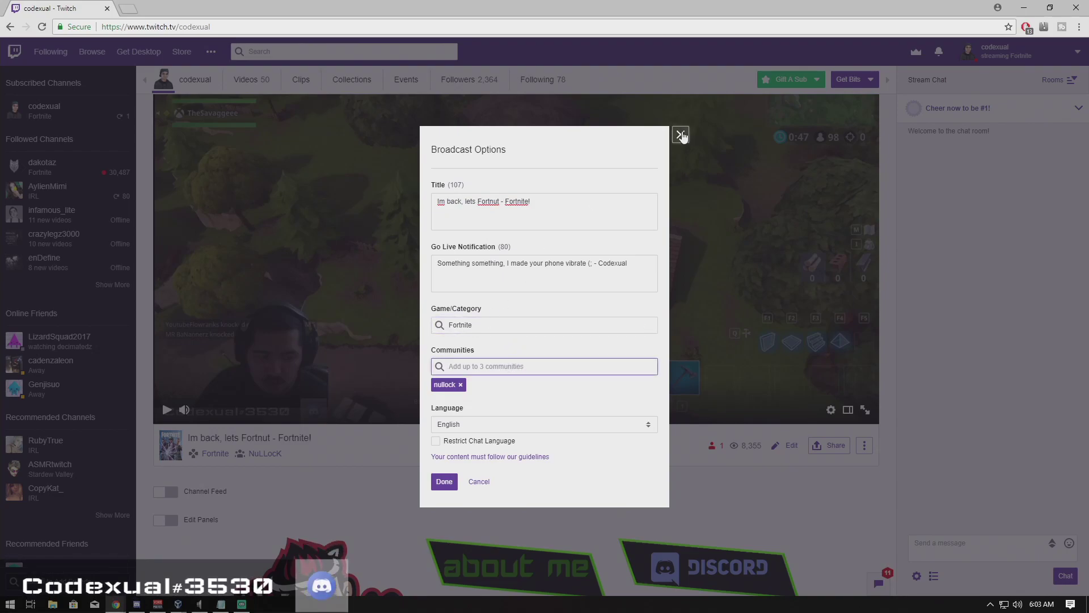
{"action": "left_click", "coordinate": [681, 134]}
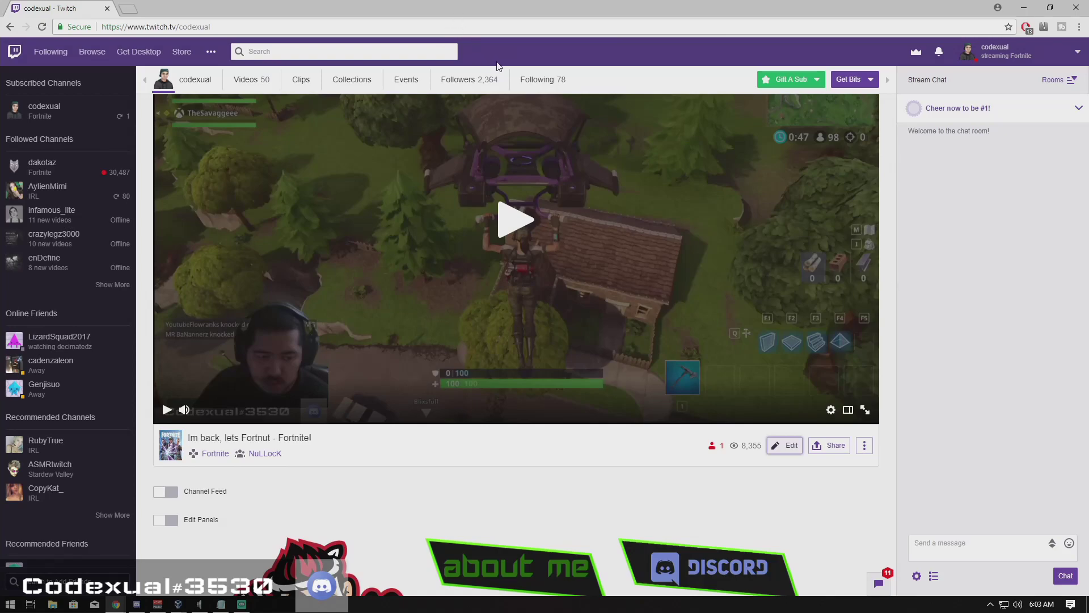
{"action": "key", "text": "super+Down"}
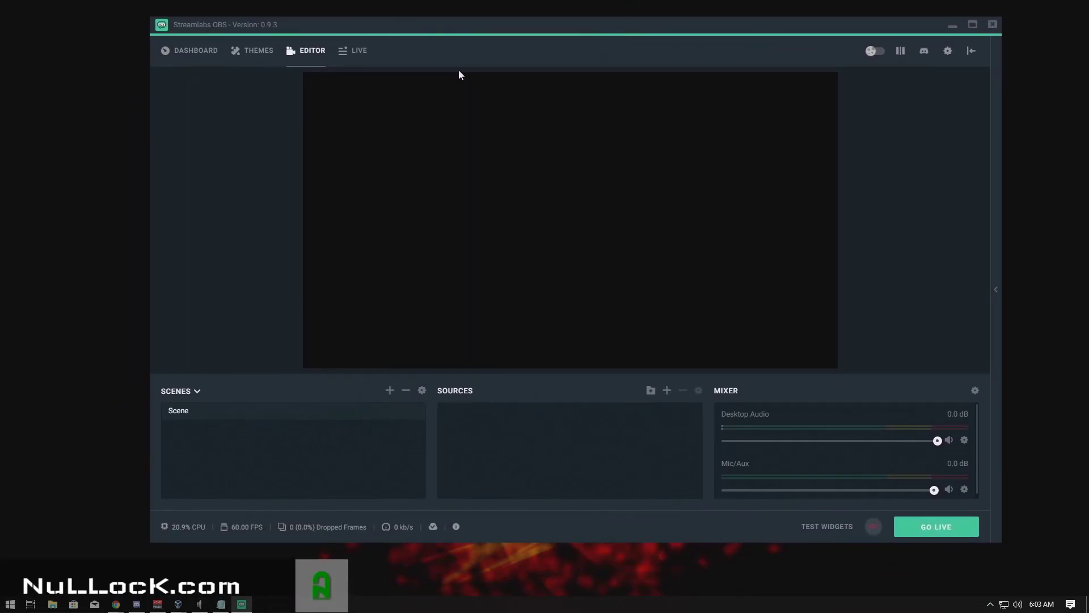
Expand and collapse the Stream Chat panel, leaving it hidden.
{"action": "left_click", "coordinate": [994, 241]}
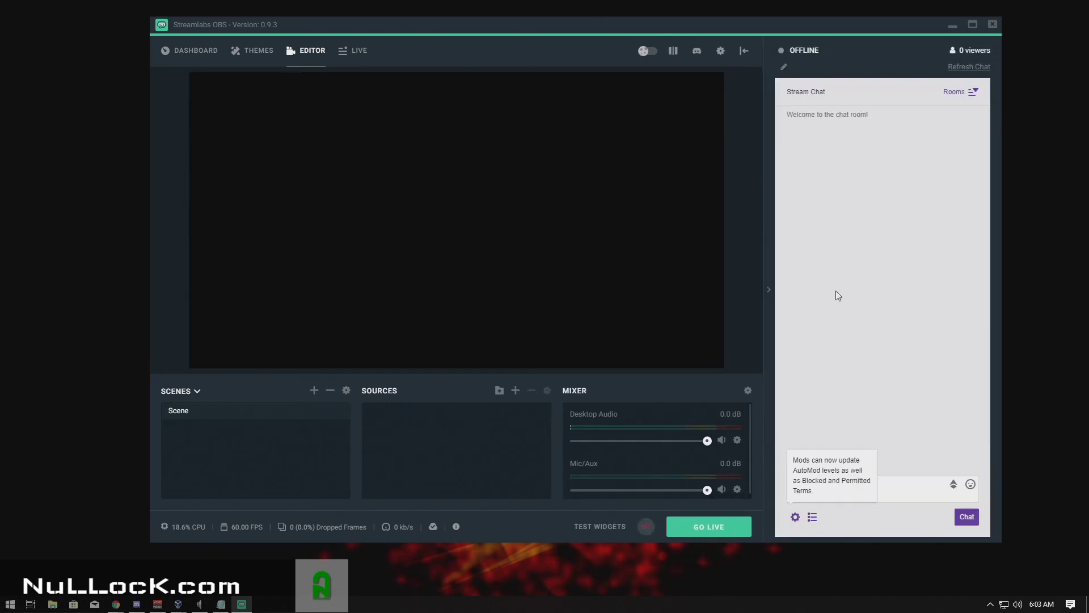
{"action": "left_click", "coordinate": [769, 295]}
{"action": "left_click", "coordinate": [996, 292]}
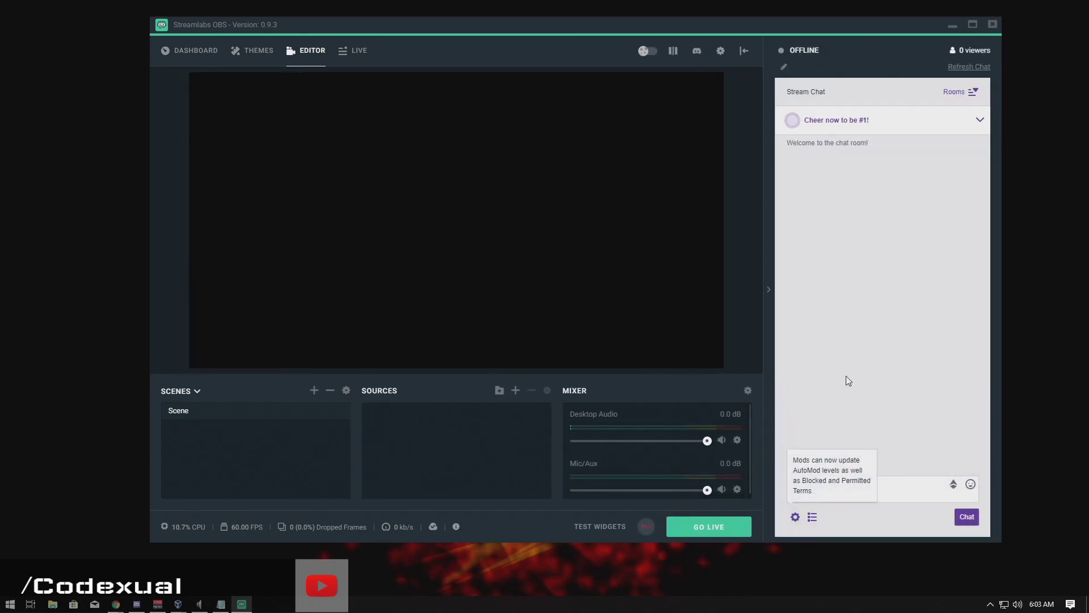
{"action": "left_click", "coordinate": [911, 490]}
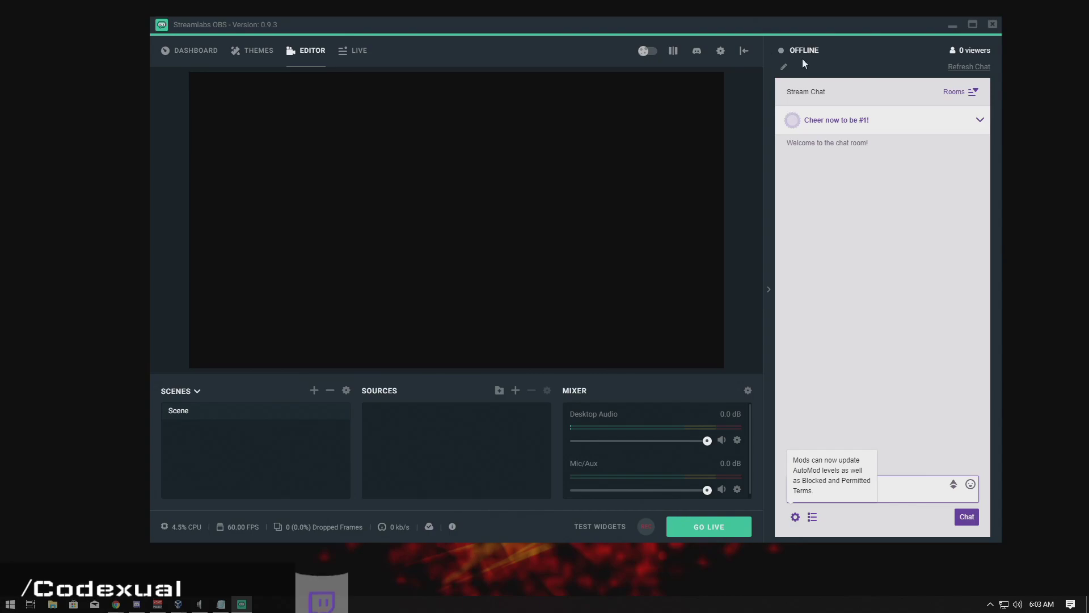
{"action": "left_click", "coordinate": [771, 150]}
Choose YouTube / YouTube Gaming as the service in Stream settings, then bring up Chrome.
{"action": "left_click", "coordinate": [947, 51]}
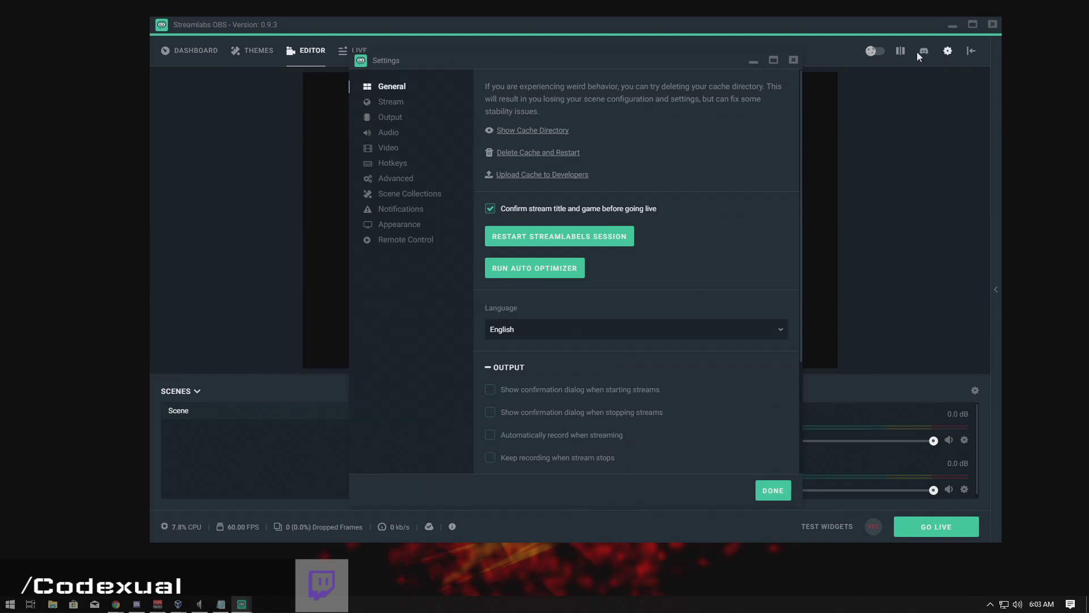
{"action": "left_click", "coordinate": [407, 103]}
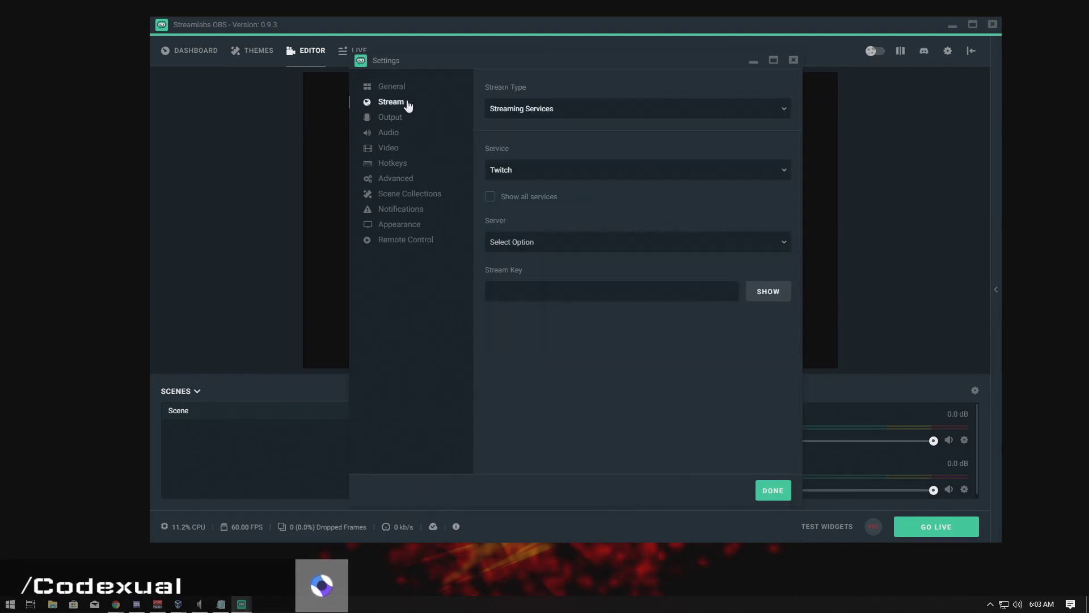
{"action": "left_click", "coordinate": [514, 170]}
{"action": "left_click", "coordinate": [519, 212]}
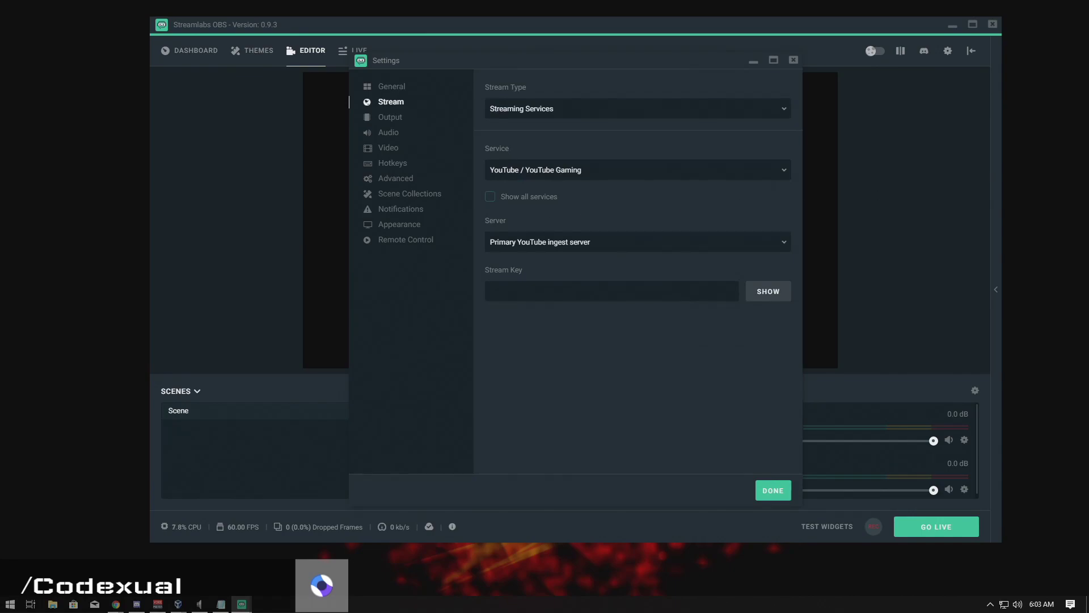
{"action": "left_click", "coordinate": [116, 603]}
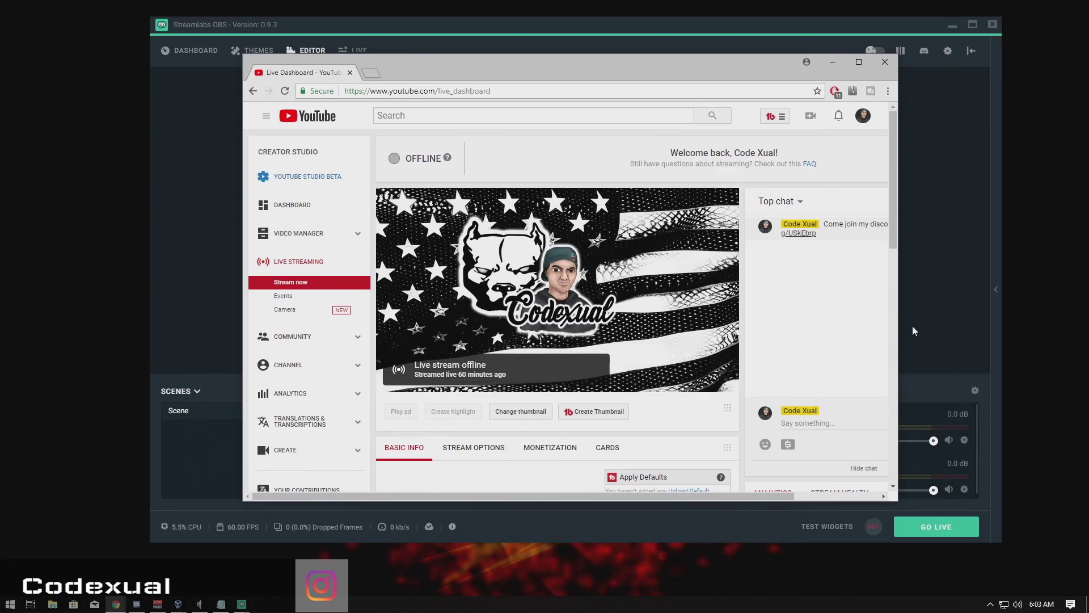
Widen and reposition the browser window beside the Streamlabs settings.
{"action": "left_click_drag", "start_coordinate": [901, 326], "coordinate": [947, 323]}
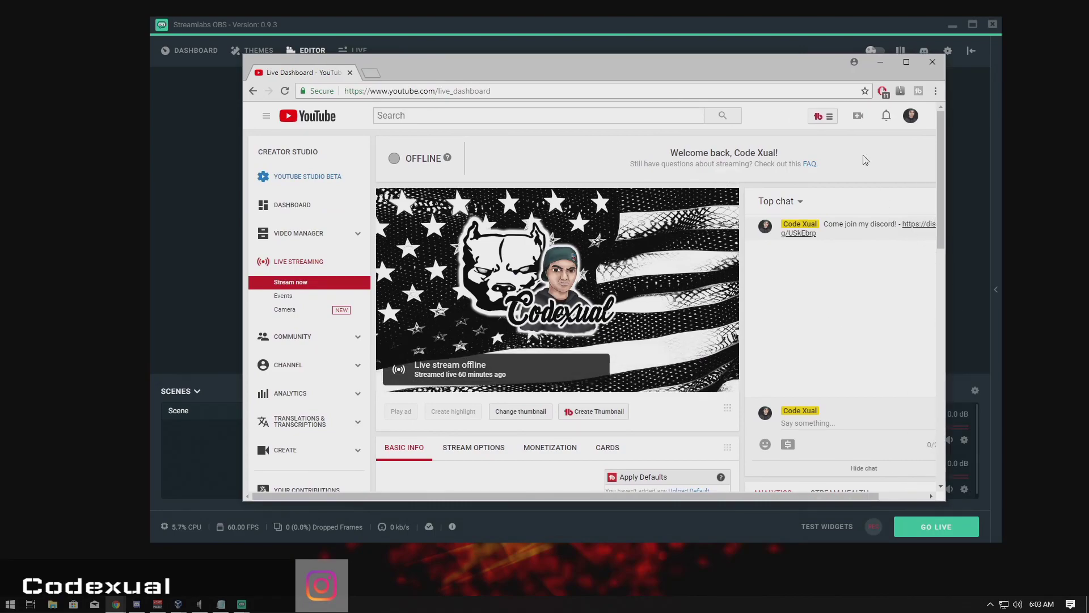
{"action": "left_click_drag", "start_coordinate": [786, 59], "coordinate": [761, 65]}
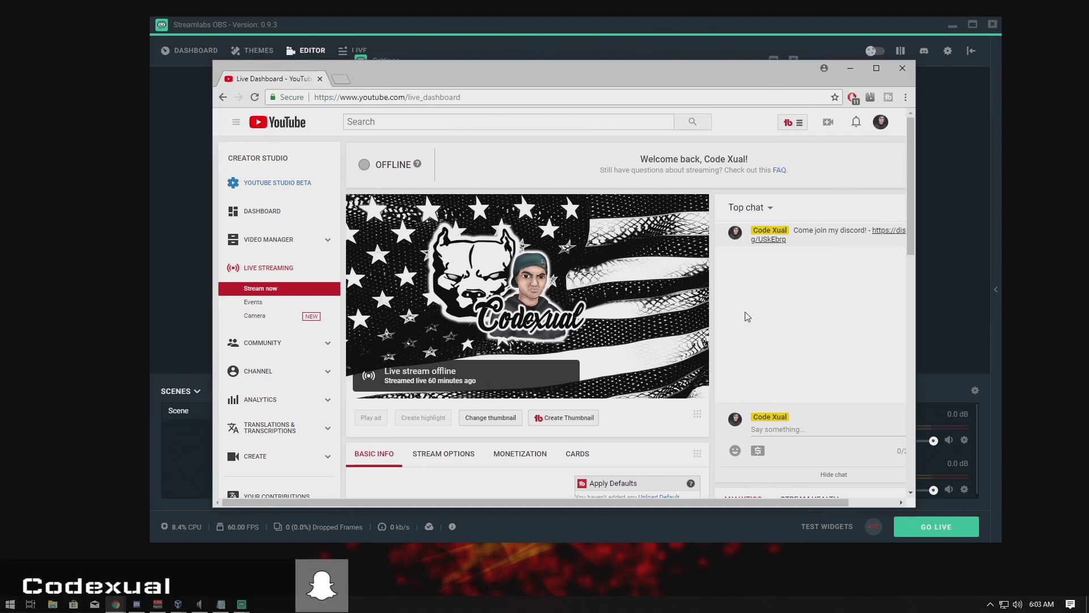
{"action": "scroll", "coordinate": [615, 193], "scroll_direction": "down", "scroll_amount": 3}
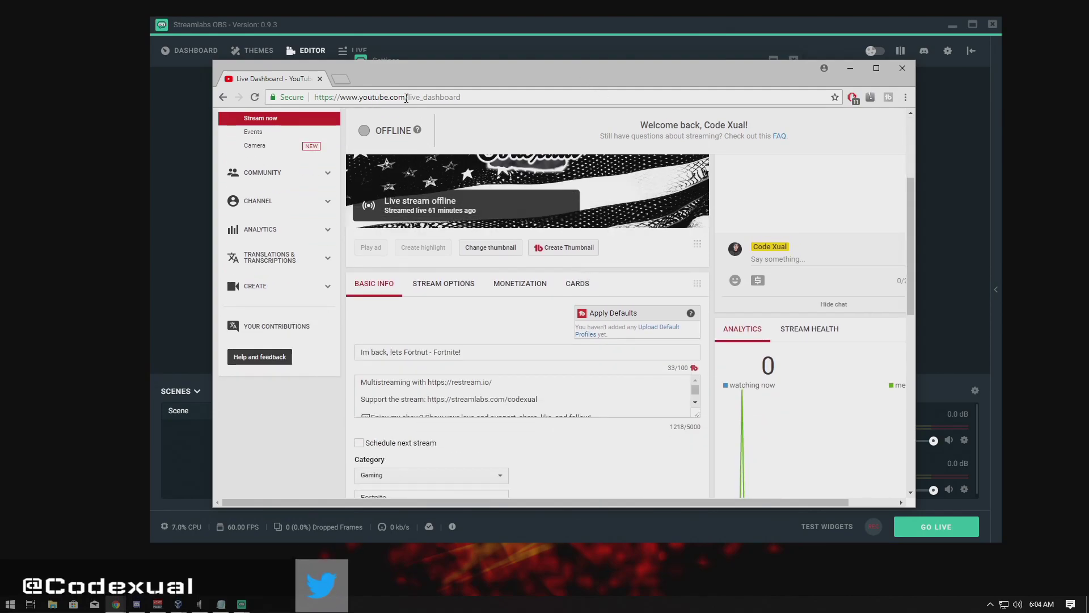
{"action": "left_click_drag", "start_coordinate": [412, 97], "coordinate": [446, 99]}
{"action": "left_click", "coordinate": [477, 94]}
{"action": "left_click_drag", "start_coordinate": [915, 244], "coordinate": [914, 139]}
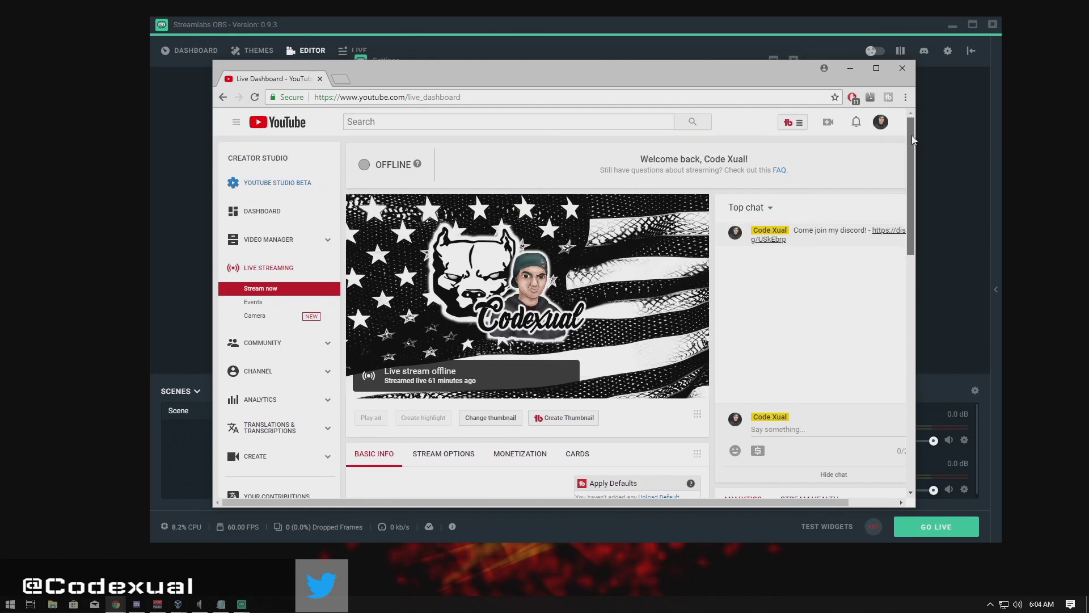
Open Creator Studio from the account menu in a new tab, then close it.
{"action": "left_click", "coordinate": [880, 122]}
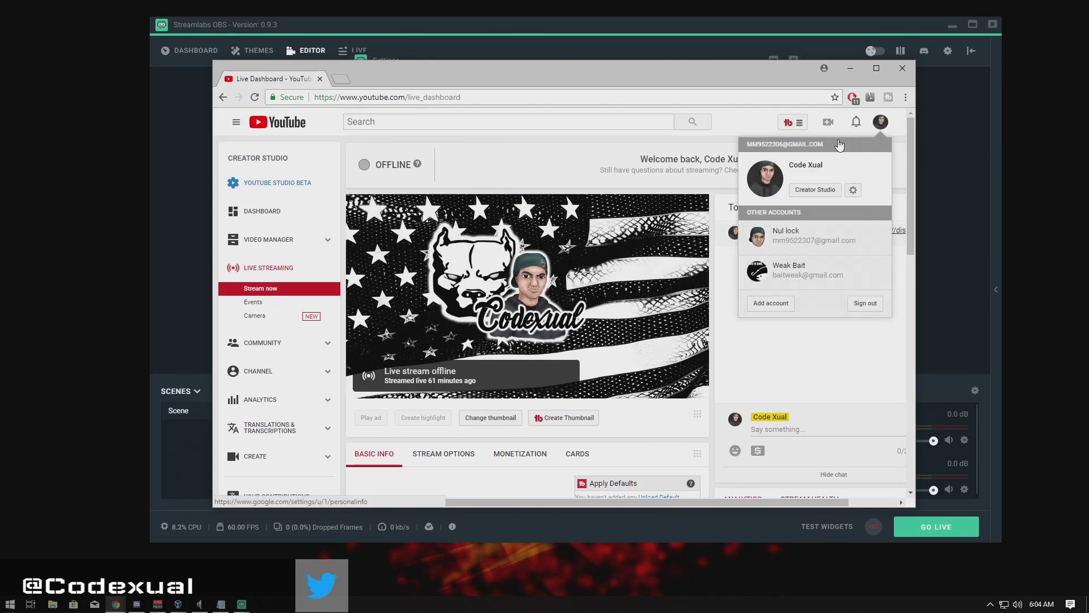
{"action": "middle_click", "coordinate": [797, 195]}
{"action": "scroll", "coordinate": [797, 196], "scroll_direction": "down", "scroll_amount": 3}
{"action": "left_click", "coordinate": [380, 78]}
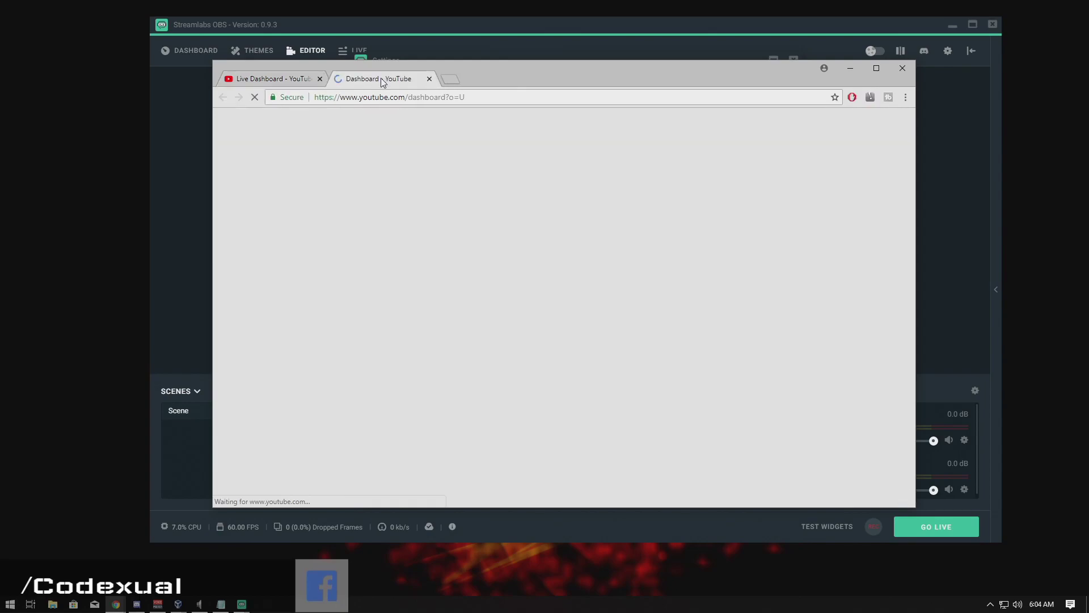
{"action": "middle_click", "coordinate": [380, 78]}
{"action": "scroll", "coordinate": [267, 269], "scroll_direction": "up", "scroll_amount": 3}
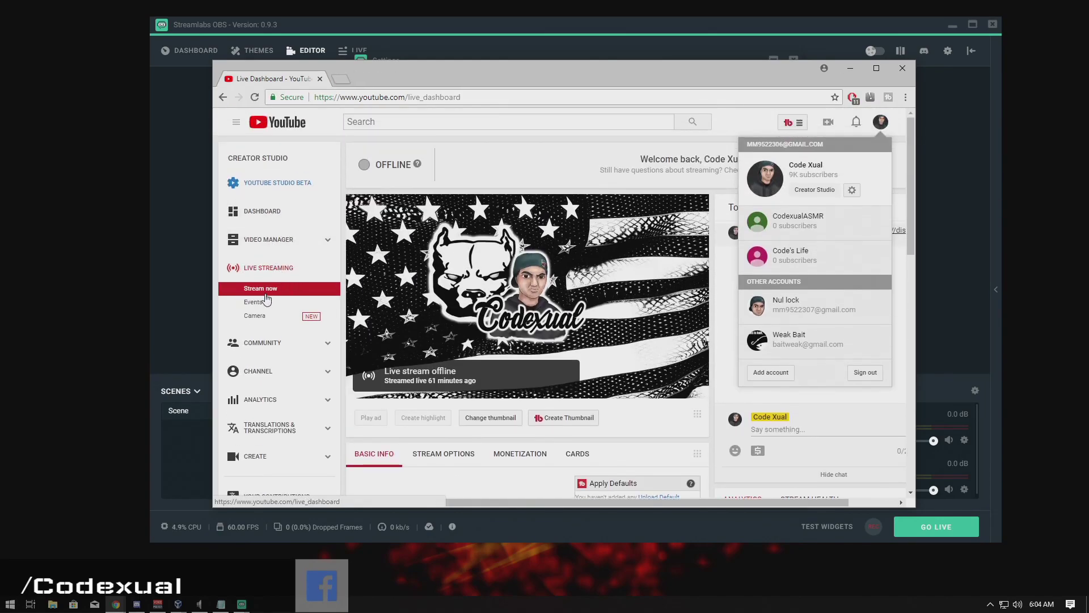
Scroll to Encoder Setup showing rtmp://a.rtmp.youtube.com/live2 and bring Streamlabs settings forward.
{"action": "scroll", "coordinate": [446, 430], "scroll_direction": "down", "scroll_amount": 4}
{"action": "scroll", "coordinate": [446, 430], "scroll_direction": "down", "scroll_amount": 5}
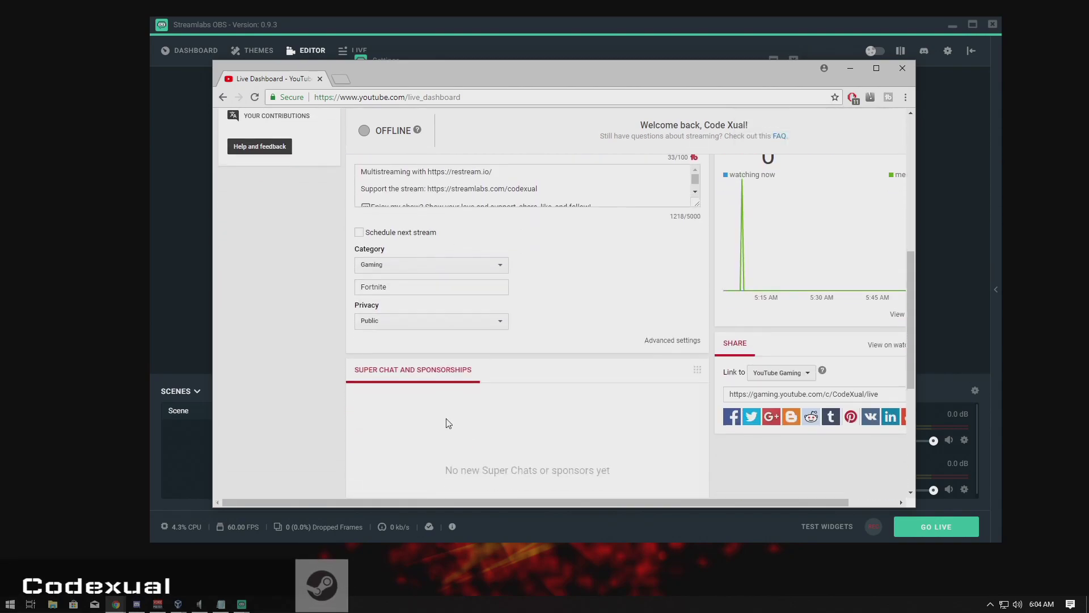
{"action": "scroll", "coordinate": [327, 395], "scroll_direction": "down", "scroll_amount": 3}
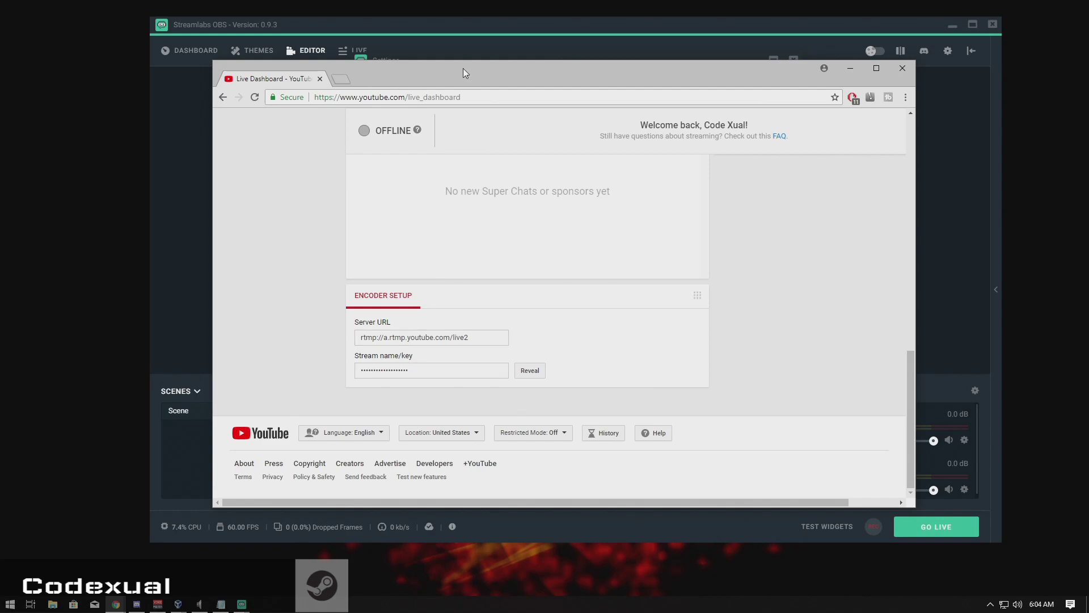
{"action": "left_click_drag", "start_coordinate": [463, 68], "coordinate": [274, 175]}
{"action": "left_click", "coordinate": [506, 132]}
{"action": "left_click", "coordinate": [513, 292]}
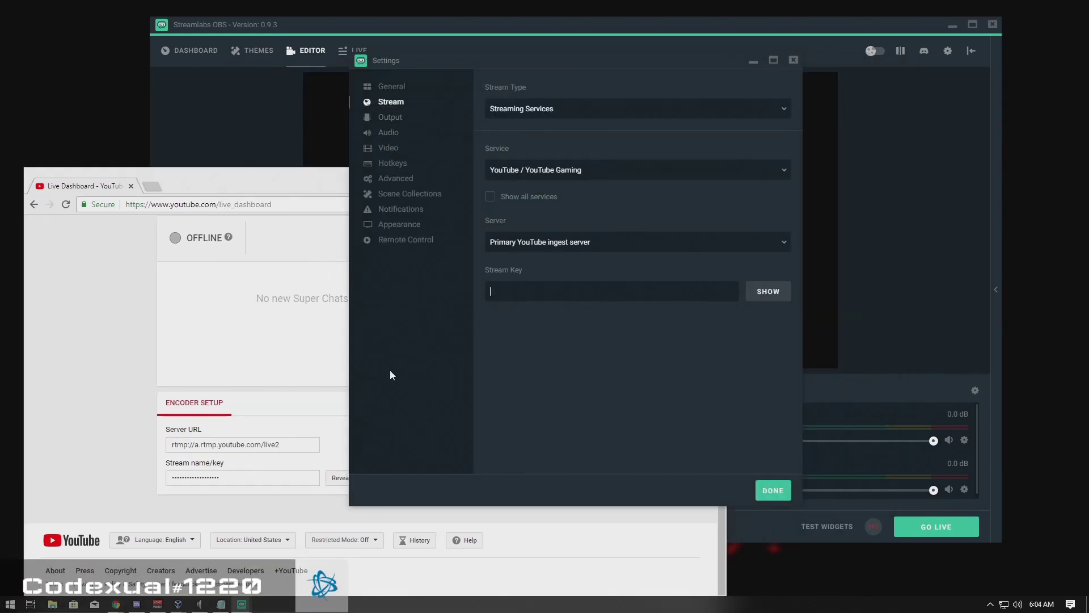
Copy the YouTube server URL and paste it as the Custom Streaming Server URL.
{"action": "left_click", "coordinate": [189, 447]}
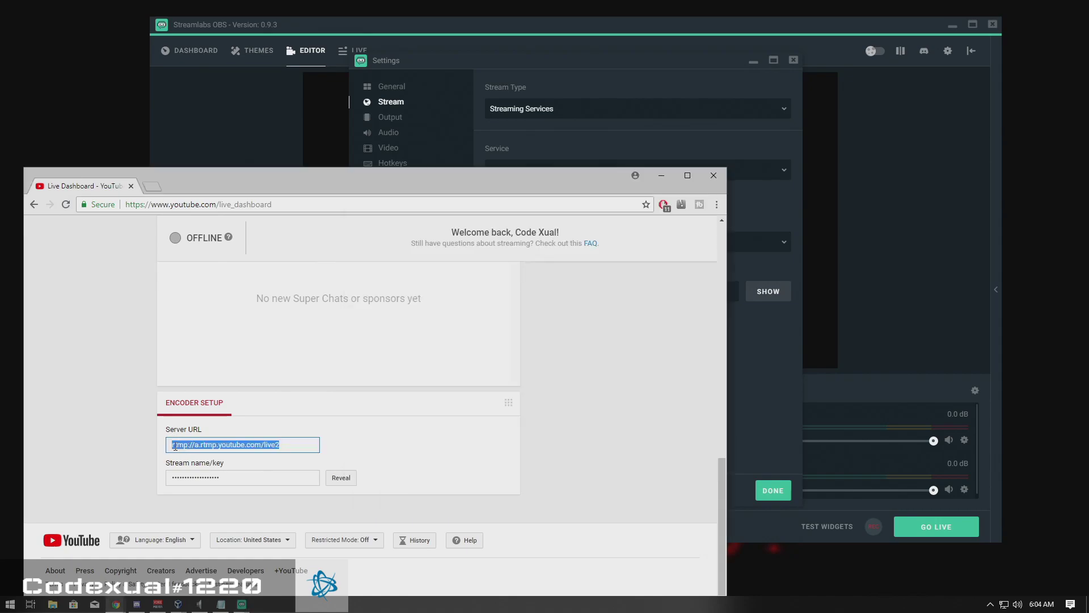
{"action": "right_click", "coordinate": [176, 444]}
{"action": "left_click", "coordinate": [203, 451]}
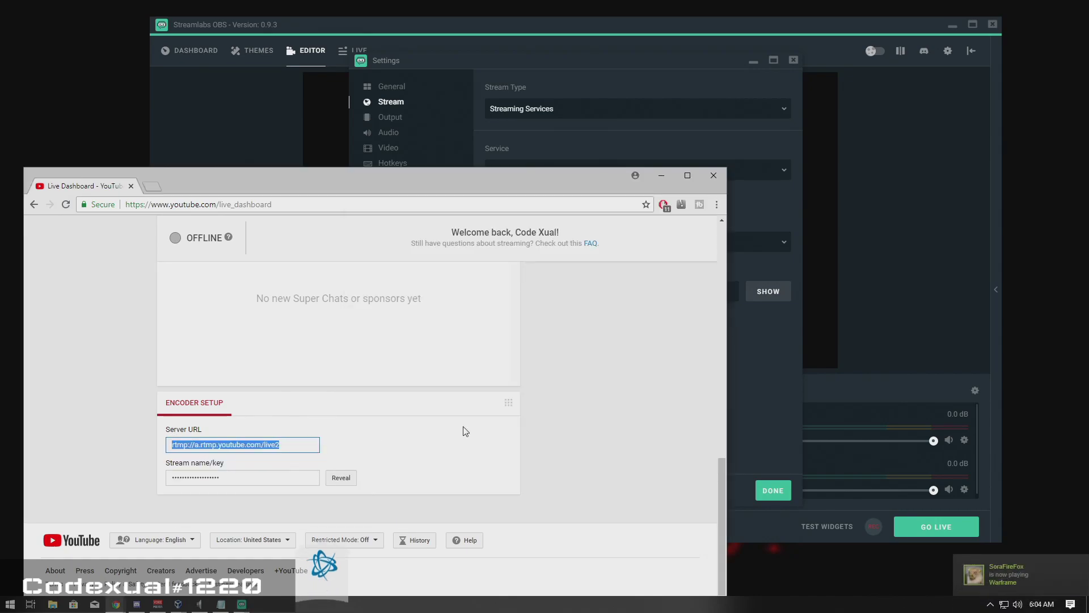
{"action": "left_click", "coordinate": [592, 110]}
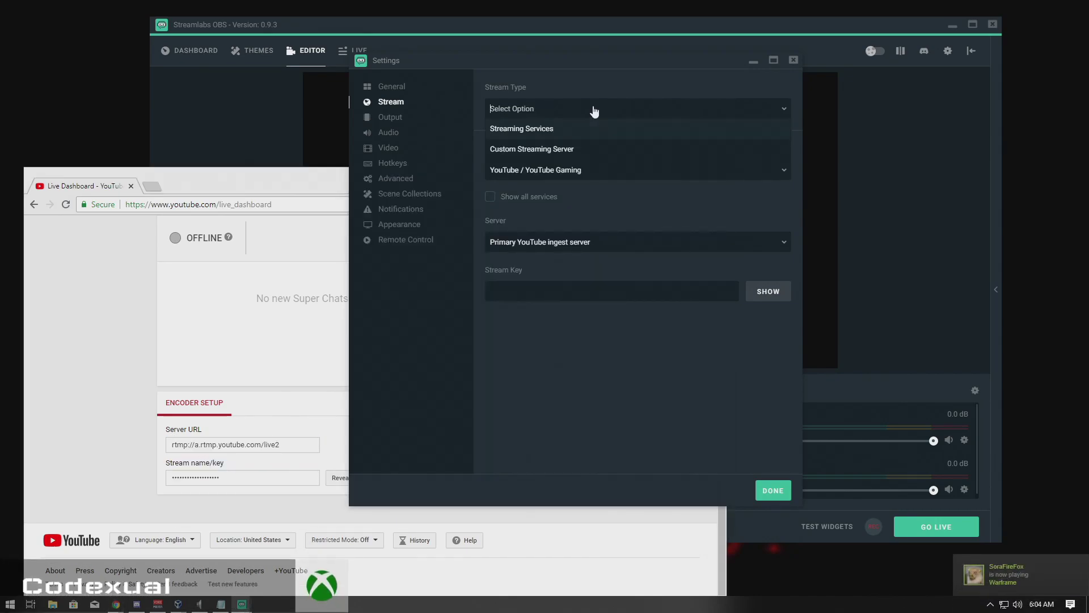
{"action": "left_click", "coordinate": [506, 150]}
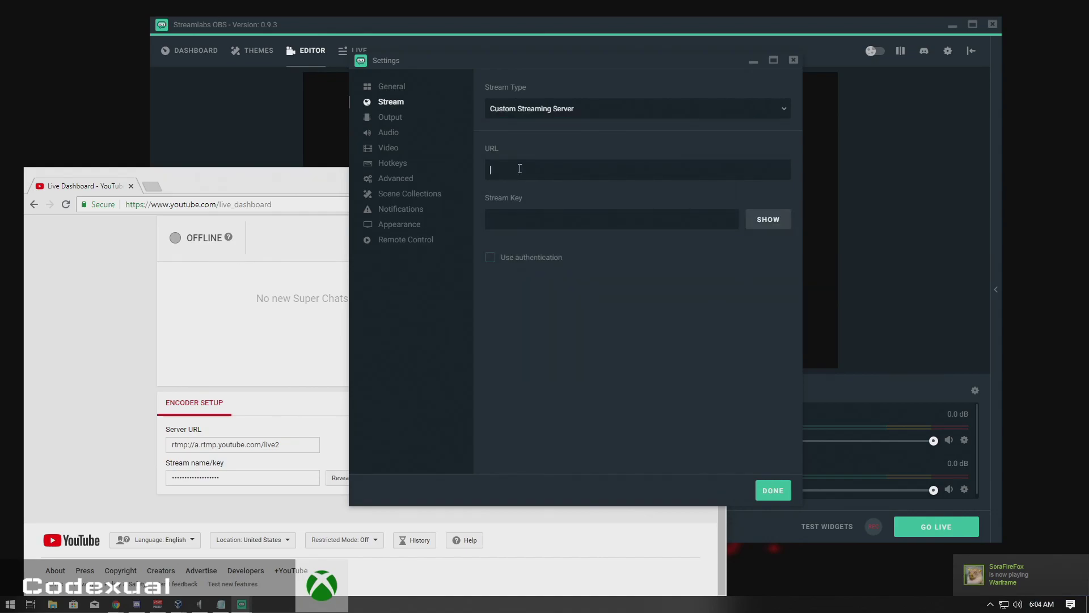
{"action": "left_click", "coordinate": [488, 166]}
{"action": "key", "text": "ctrl+v"}
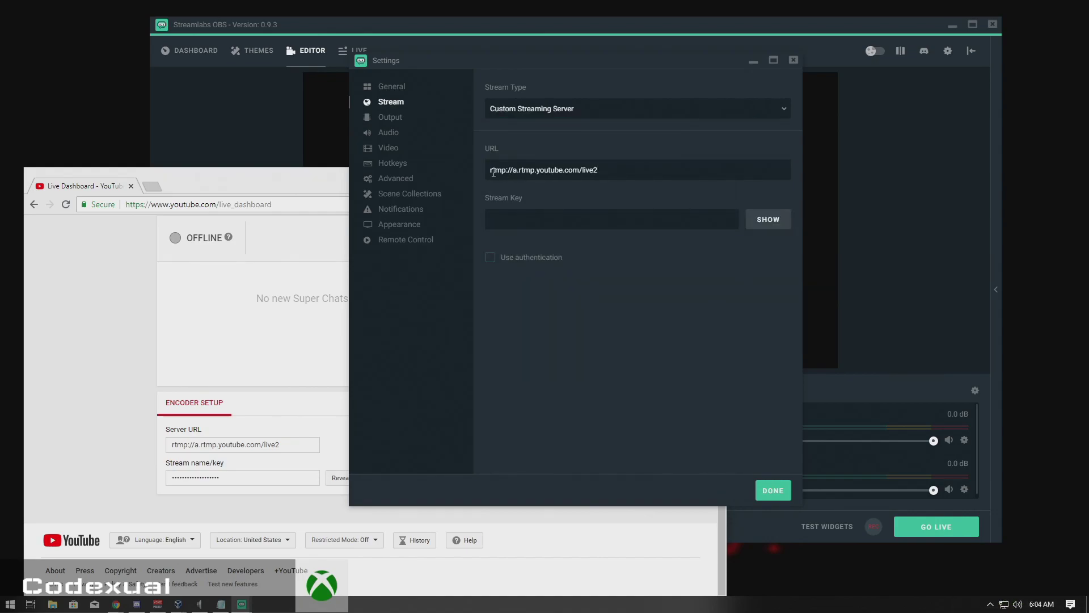
{"action": "left_click", "coordinate": [519, 220]}
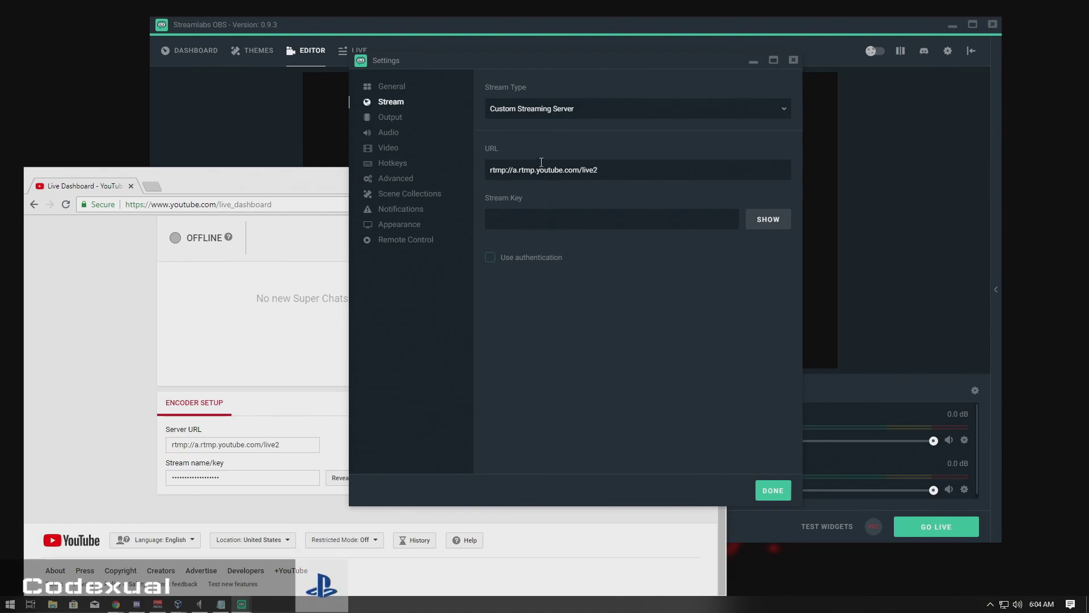
Switch Stream Type back to Streaming Services, choosing Mixer.com - RTMP with server US: Dallas, TX.
{"action": "left_click", "coordinate": [585, 114]}
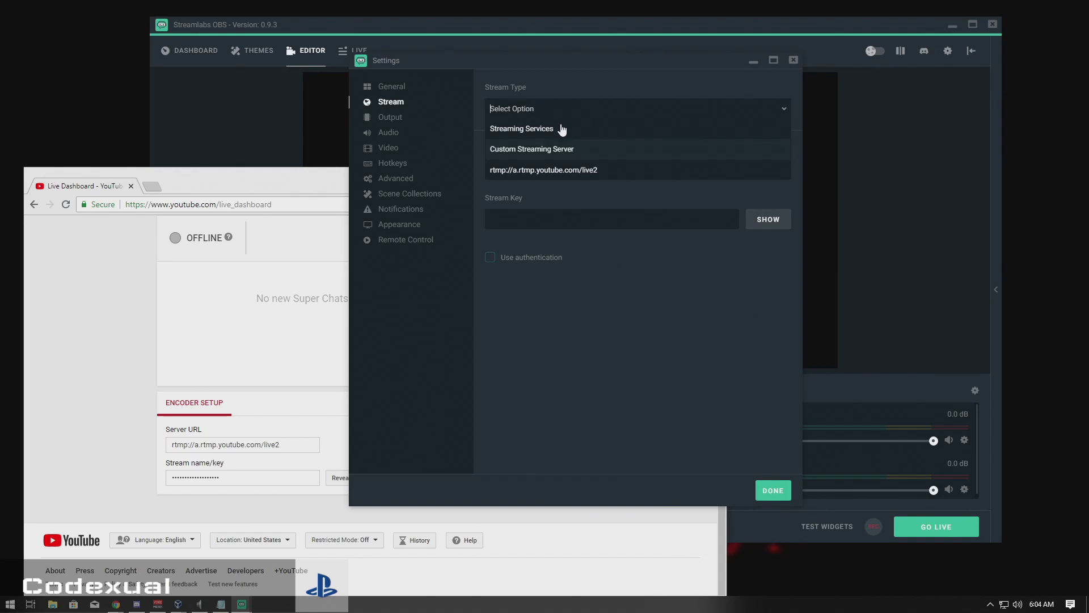
{"action": "left_click", "coordinate": [538, 130]}
{"action": "left_click", "coordinate": [534, 173]}
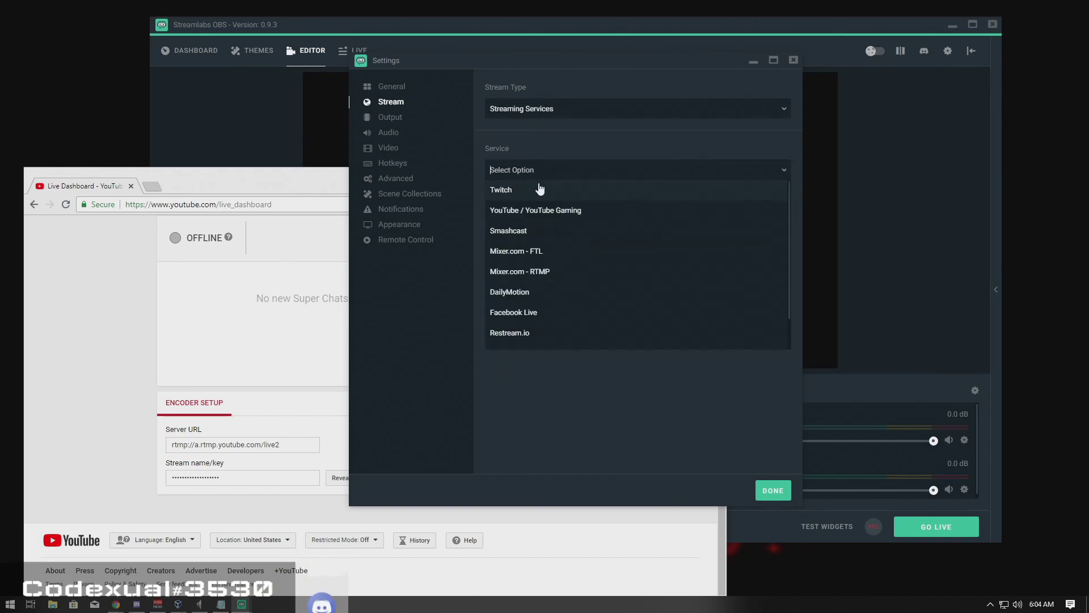
{"action": "left_click", "coordinate": [536, 273]}
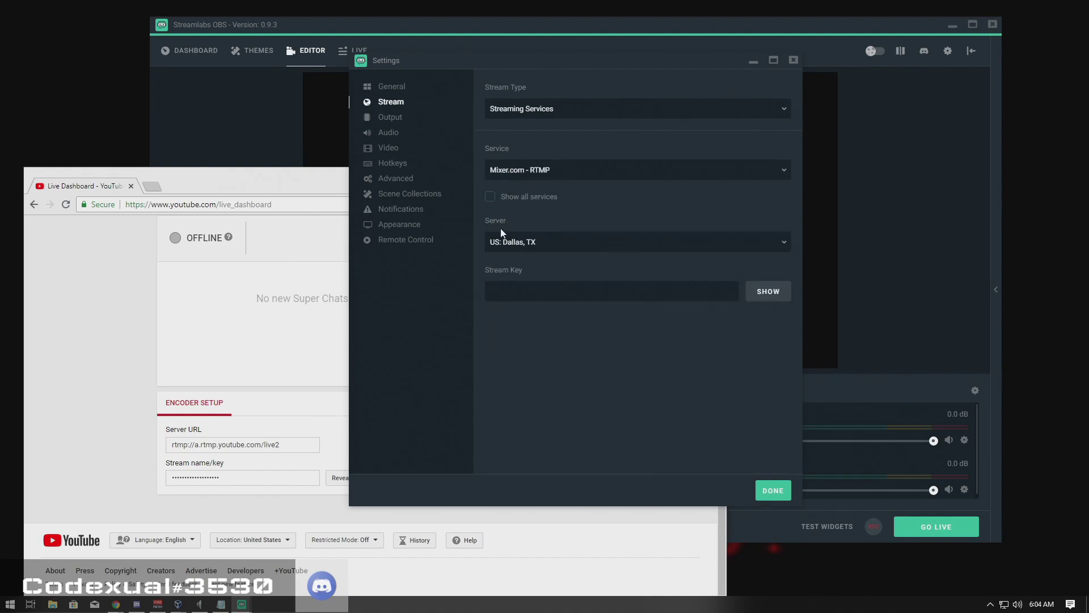
{"action": "left_click", "coordinate": [499, 240]}
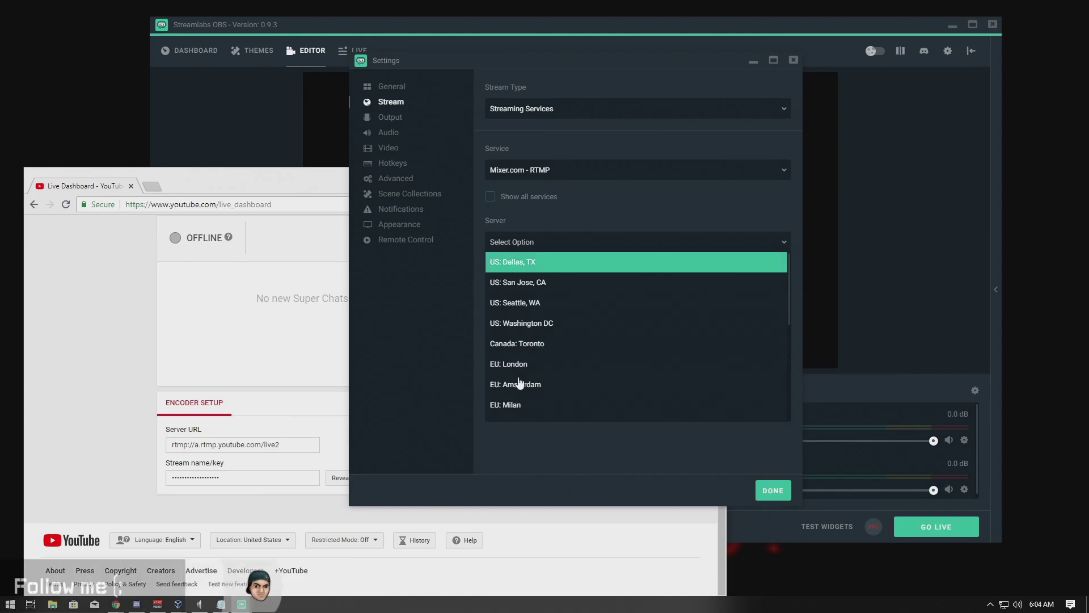
{"action": "left_click", "coordinate": [577, 264]}
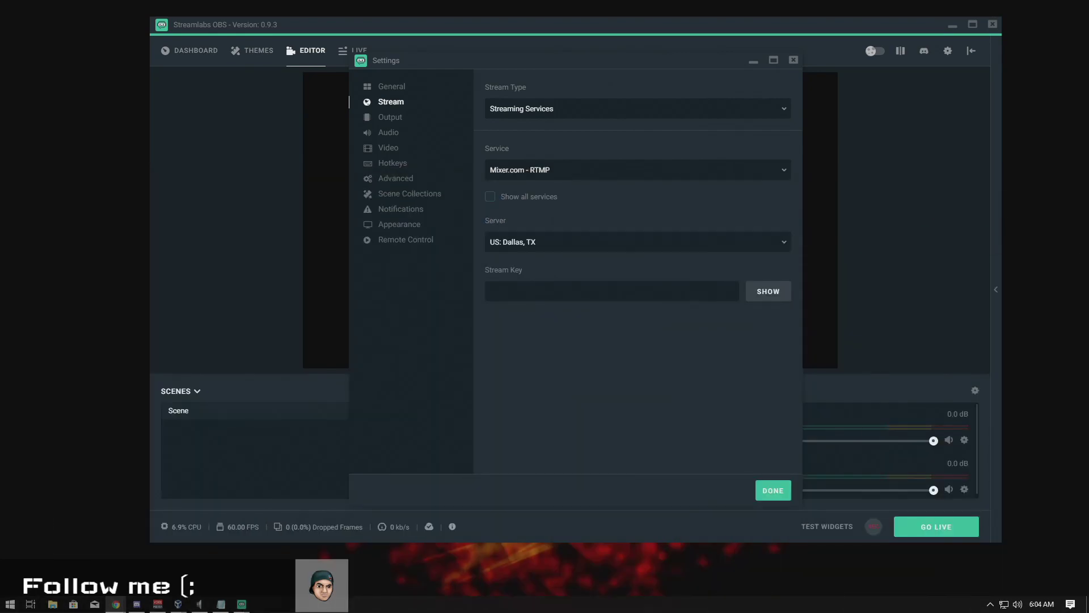
Bring the YouTube Live Dashboard forward and review its title, Fortnite game and Gaming category.
{"action": "left_click_drag", "start_coordinate": [1088, 171], "coordinate": [1088, 93]}
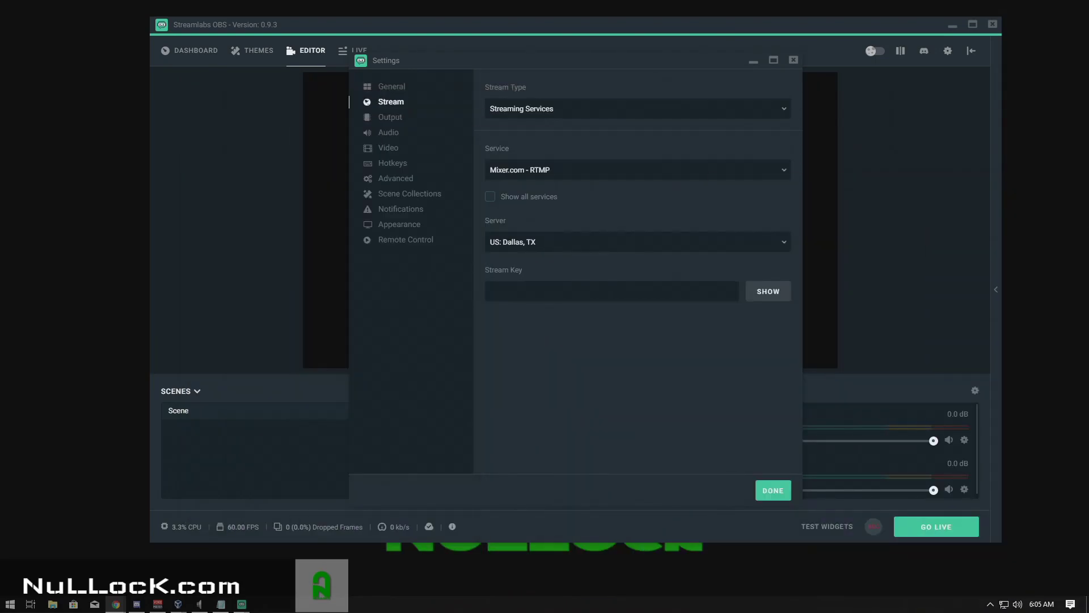
{"action": "left_click_drag", "start_coordinate": [1088, 211], "coordinate": [219, 128]}
{"action": "scroll", "coordinate": [701, 325], "scroll_direction": "up", "scroll_amount": 1}
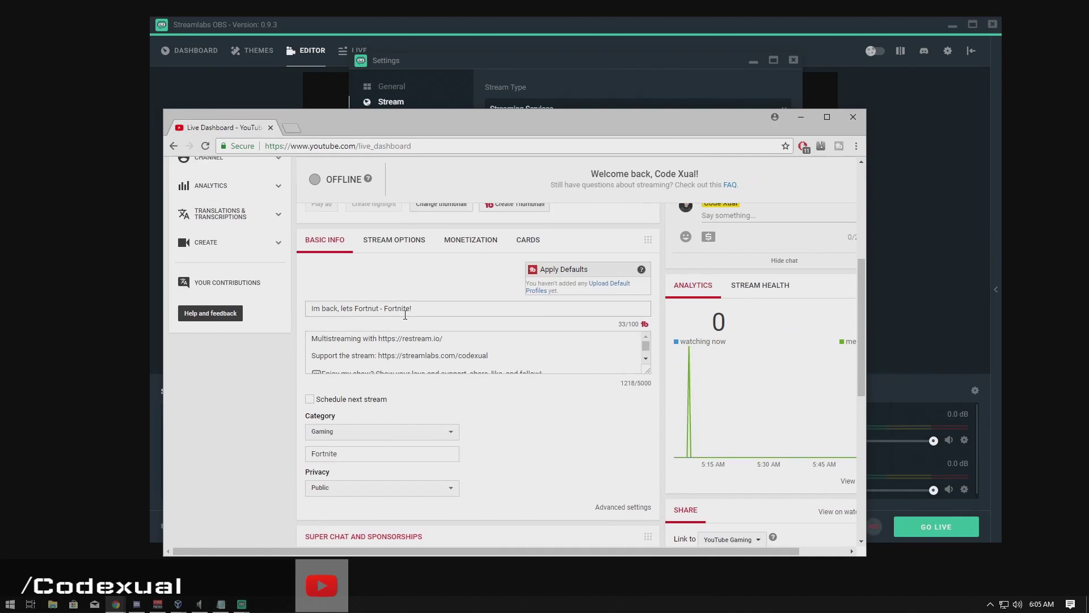
{"action": "left_click_drag", "start_coordinate": [405, 315], "coordinate": [294, 309]}
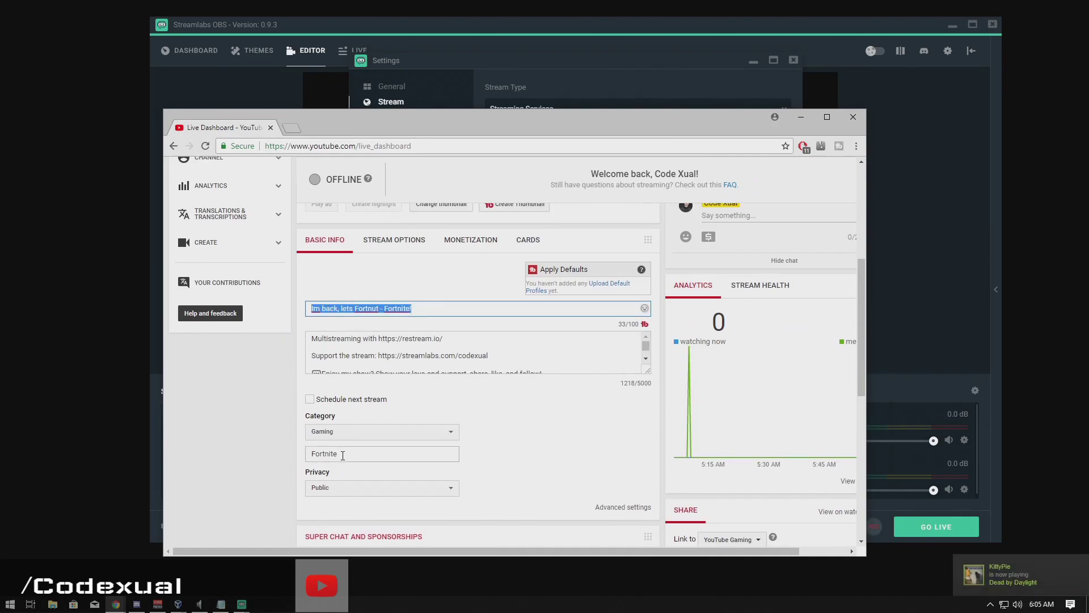
{"action": "left_click_drag", "start_coordinate": [340, 454], "coordinate": [284, 450]}
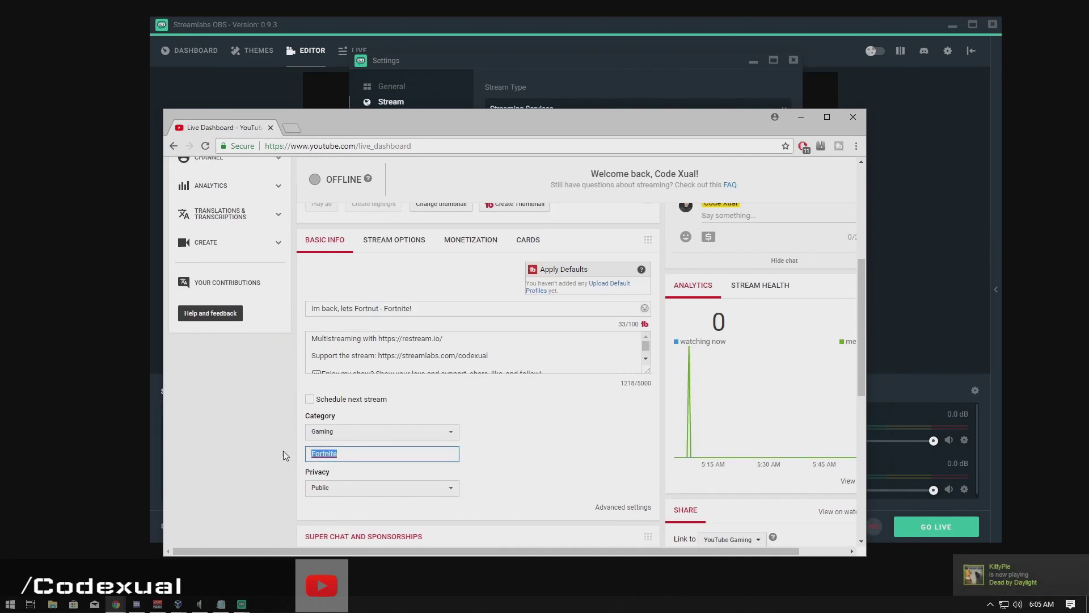
{"action": "left_click", "coordinate": [326, 433]}
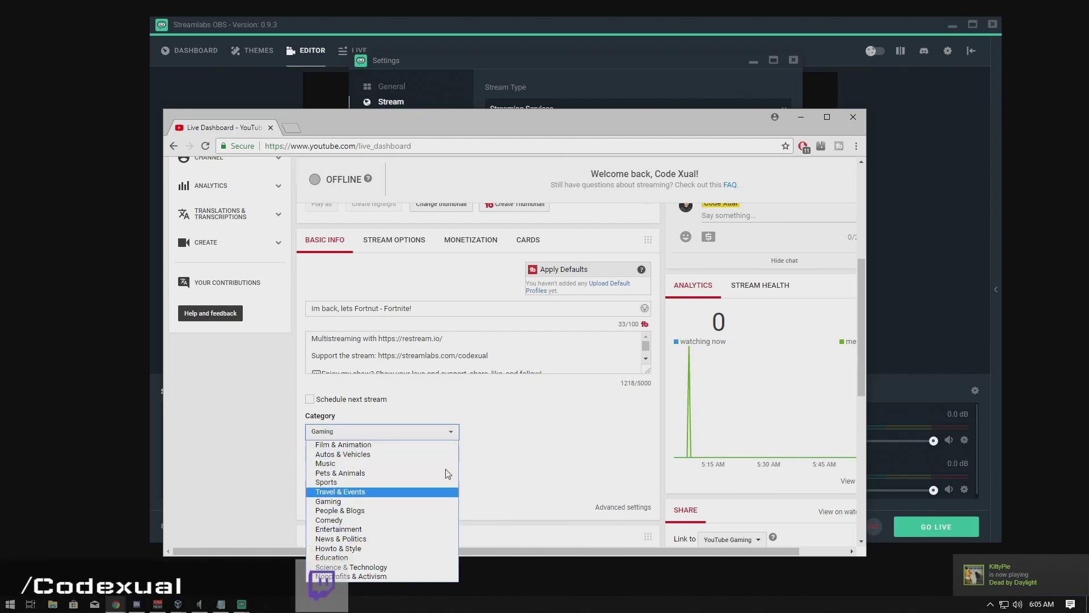
{"action": "left_click", "coordinate": [521, 450]}
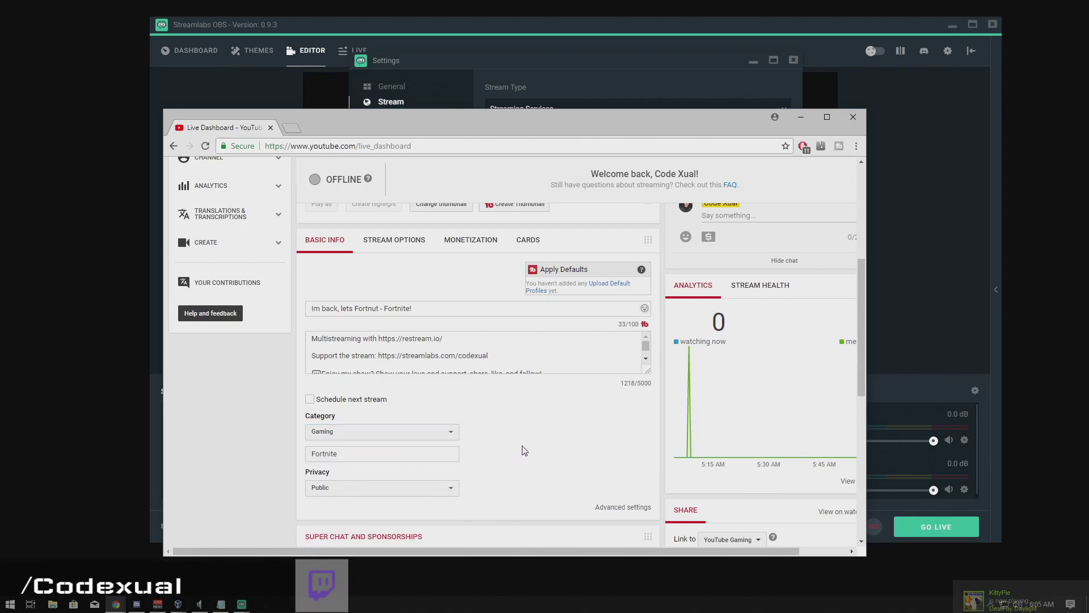
Close the YouTube dashboard and go to the mixer.com home page in Chrome.
{"action": "middle_click", "coordinate": [256, 131]}
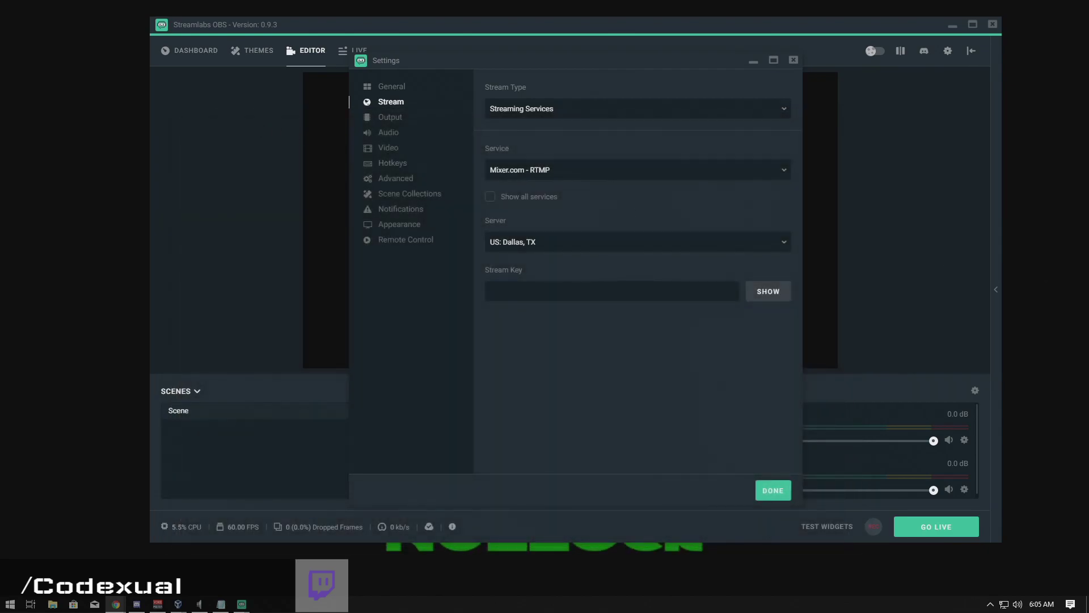
{"action": "key", "text": "alt+Tab"}
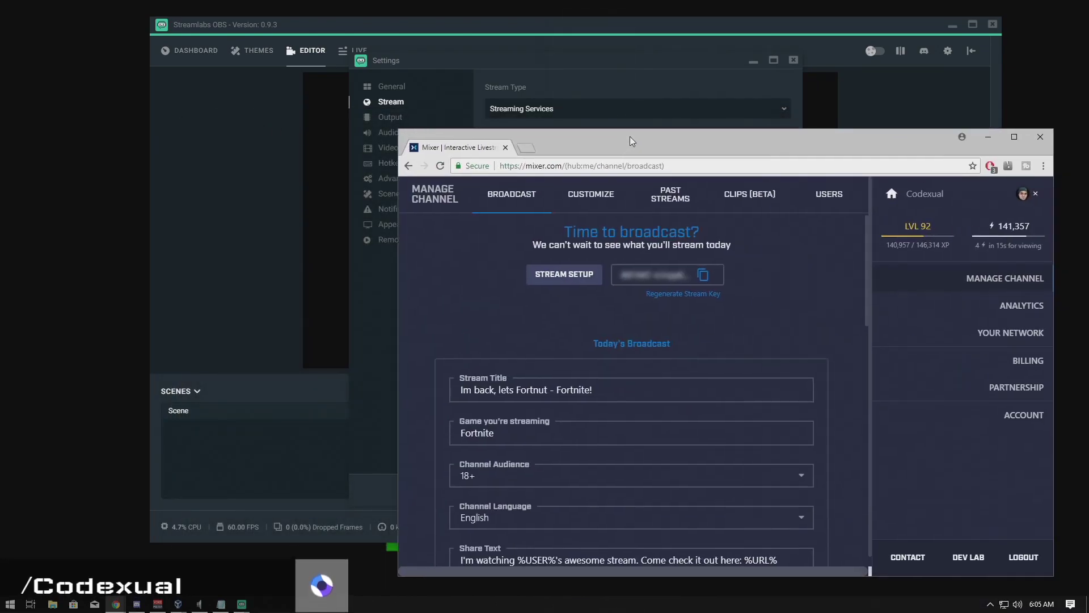
{"action": "left_click_drag", "start_coordinate": [506, 113], "coordinate": [451, 123]}
{"action": "left_click_drag", "start_coordinate": [383, 149], "coordinate": [840, 134]}
{"action": "key", "text": "BackSpace"}
{"action": "key", "text": "Return"}
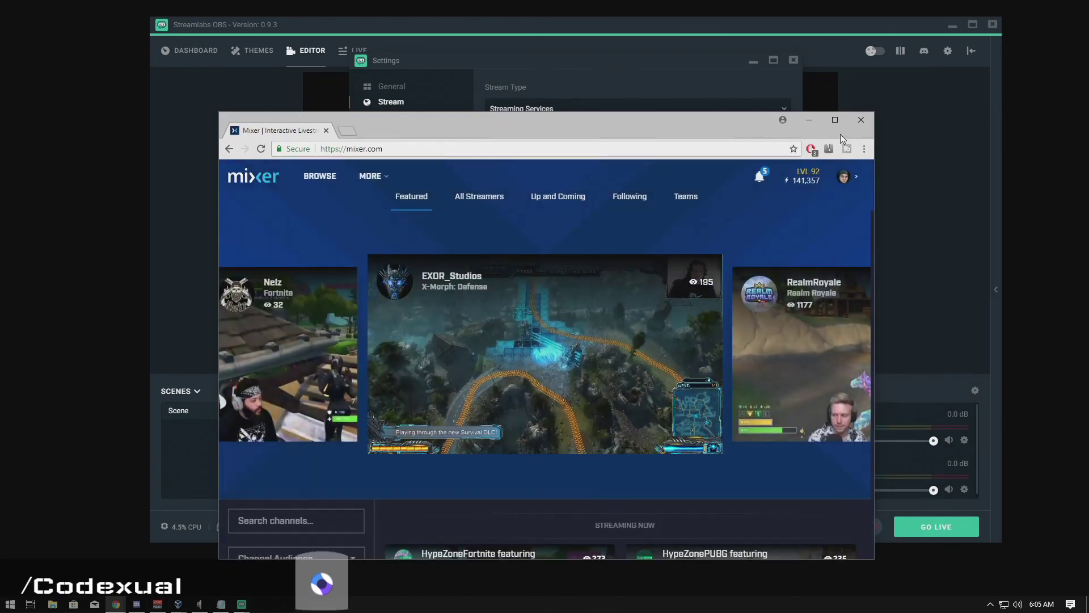
Open Mixer's Manage Channel broadcast page, then return to the Streamlabs settings window.
{"action": "left_click", "coordinate": [835, 181]}
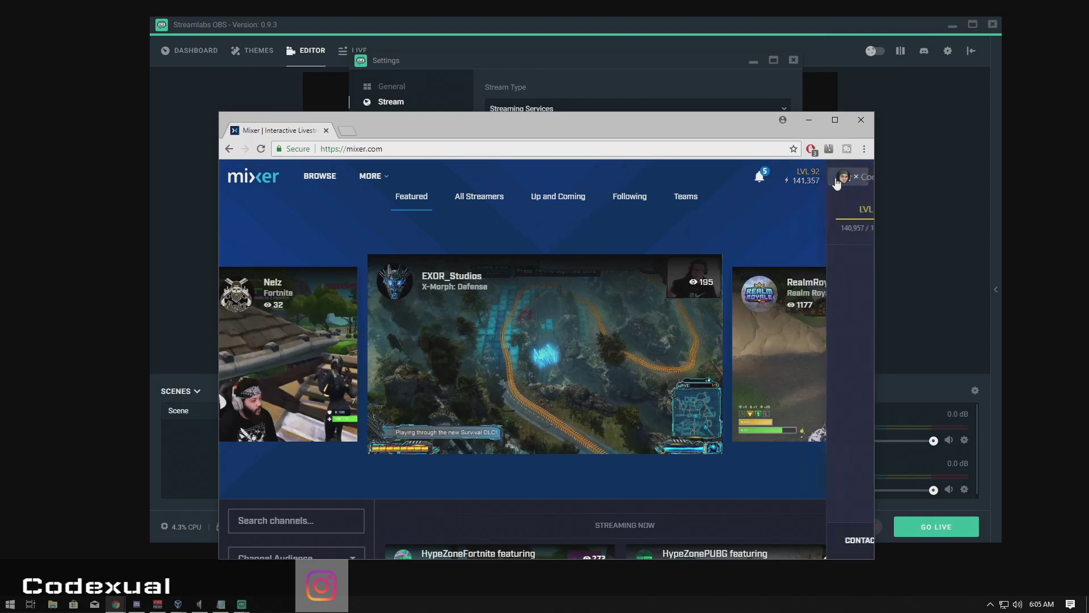
{"action": "left_click", "coordinate": [817, 264]}
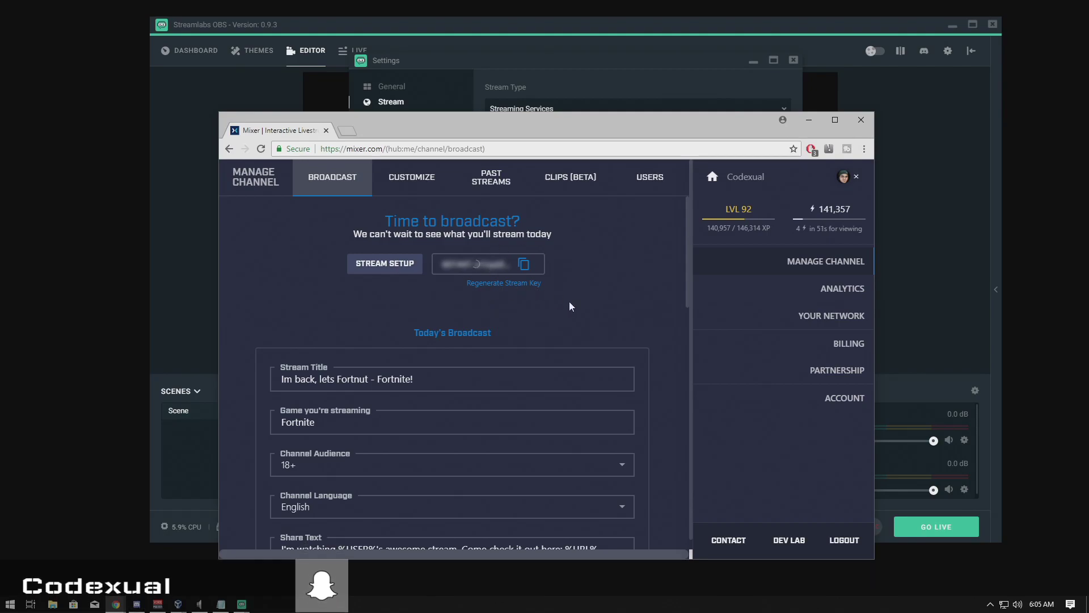
{"action": "left_click", "coordinate": [561, 65]}
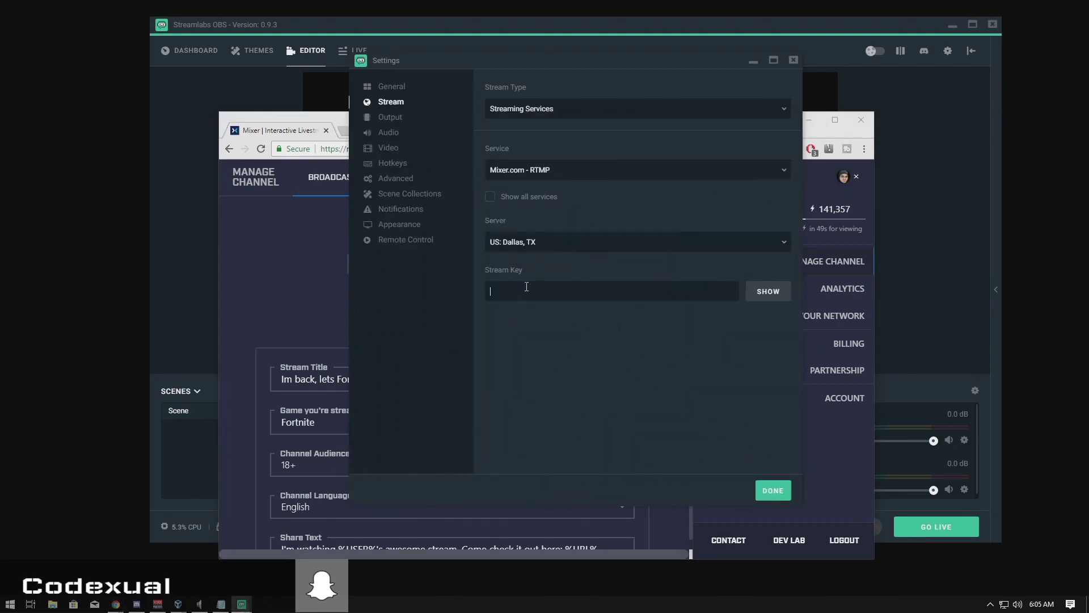
Switch the Stream Type to Custom Streaming Server and put the cursor in the URL field.
{"action": "left_click", "coordinate": [546, 287]}
{"action": "left_click", "coordinate": [557, 113]}
{"action": "left_click", "coordinate": [532, 152]}
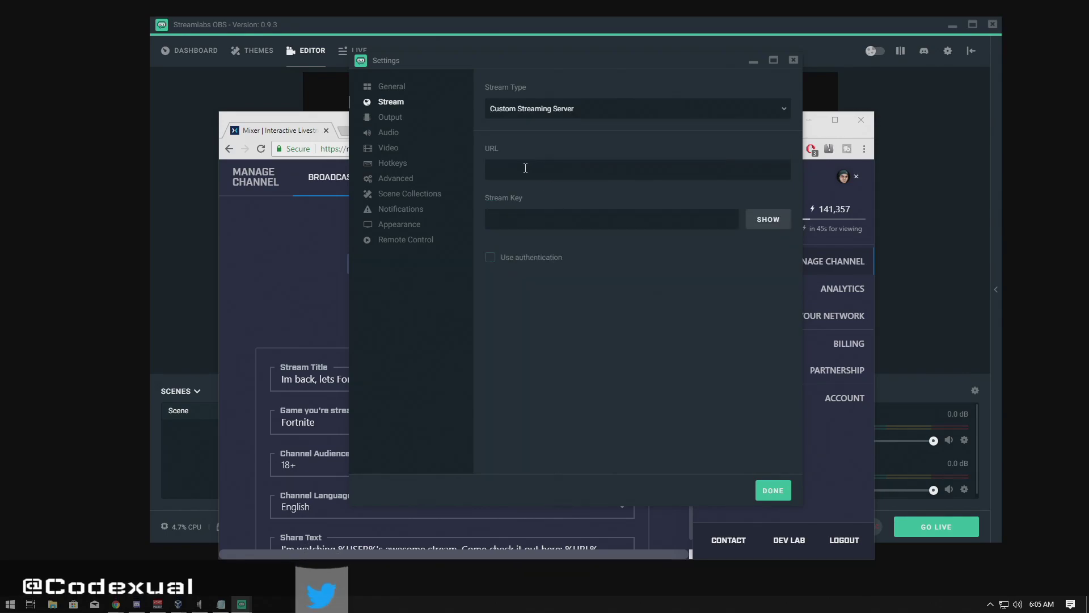
{"action": "left_click", "coordinate": [525, 168]}
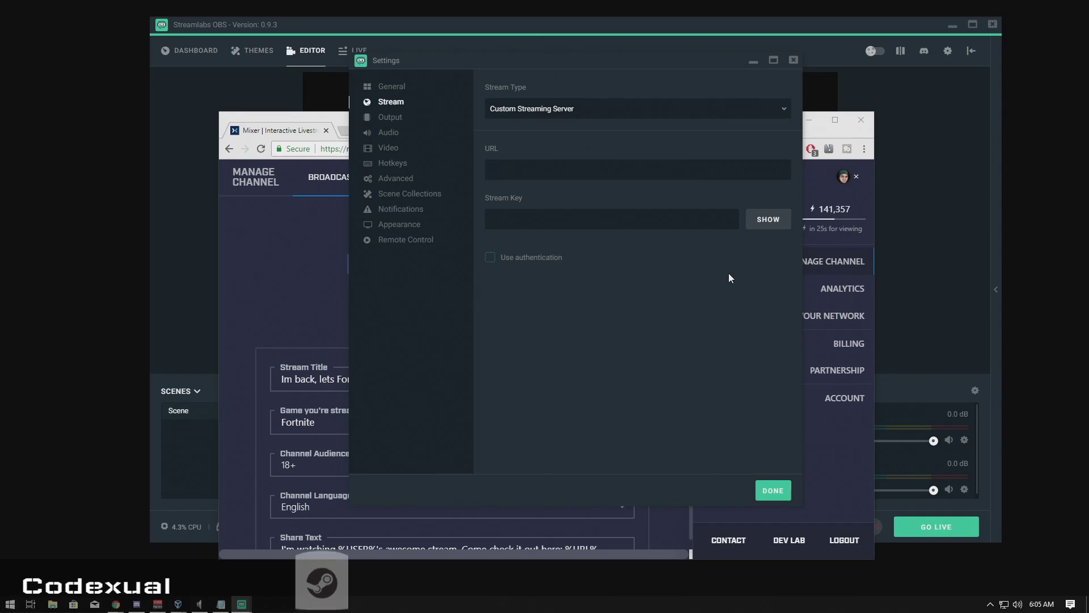
Move the Settings window aside and back, then pull the Facebook live page into its own window.
{"action": "left_click_drag", "start_coordinate": [700, 64], "coordinate": [953, 170]}
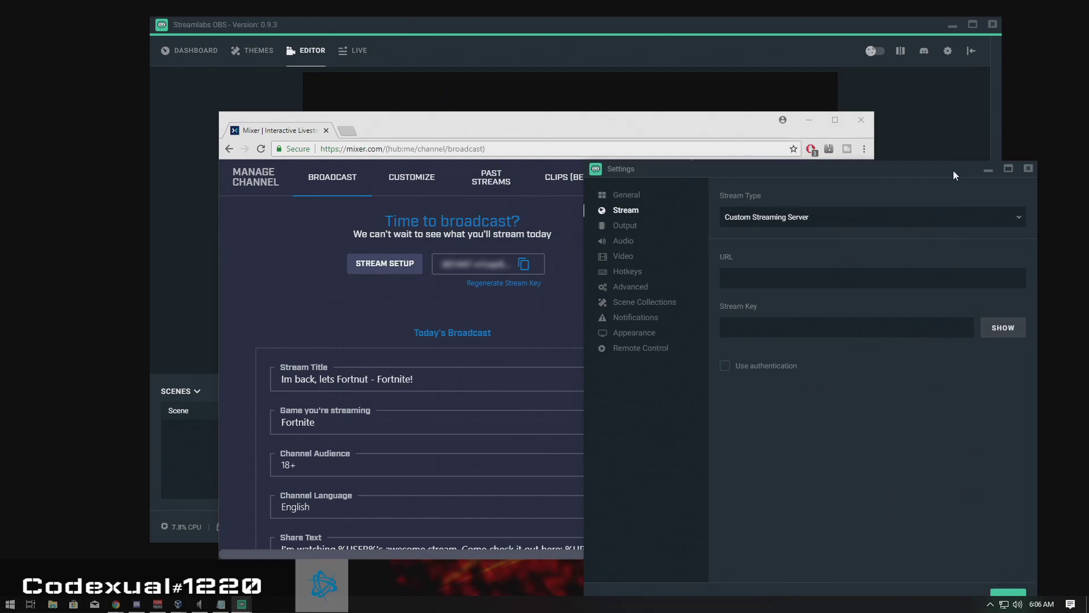
{"action": "left_click_drag", "start_coordinate": [946, 173], "coordinate": [874, 94]}
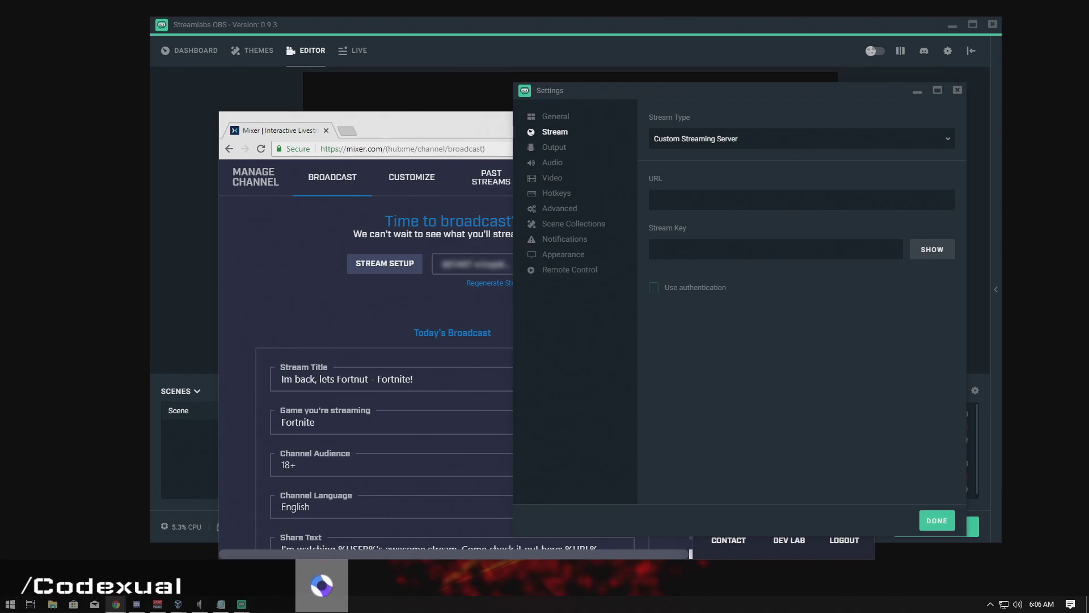
{"action": "left_click_drag", "start_coordinate": [965, 227], "coordinate": [872, 39]}
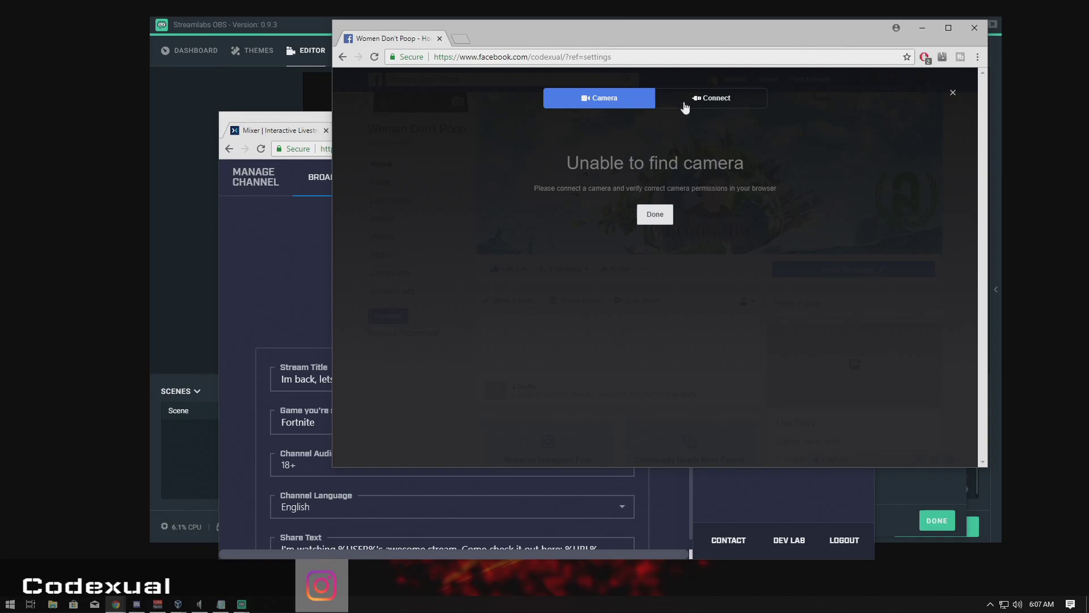
Show Facebook's Connect details, select the Live API server URL, and switch back to Streamlabs.
{"action": "left_click", "coordinate": [683, 101]}
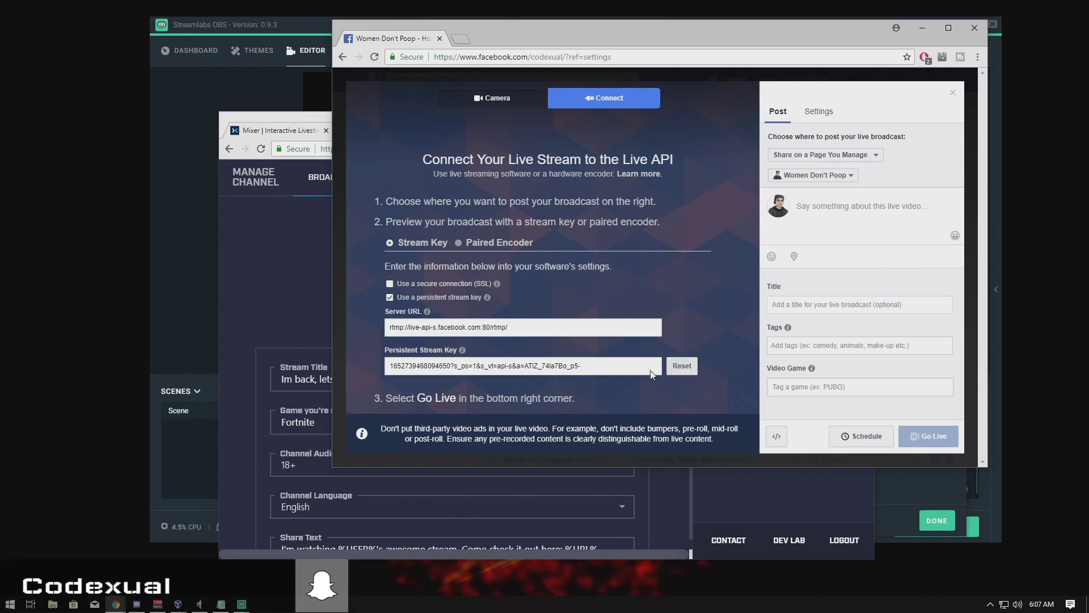
{"action": "left_click", "coordinate": [440, 329]}
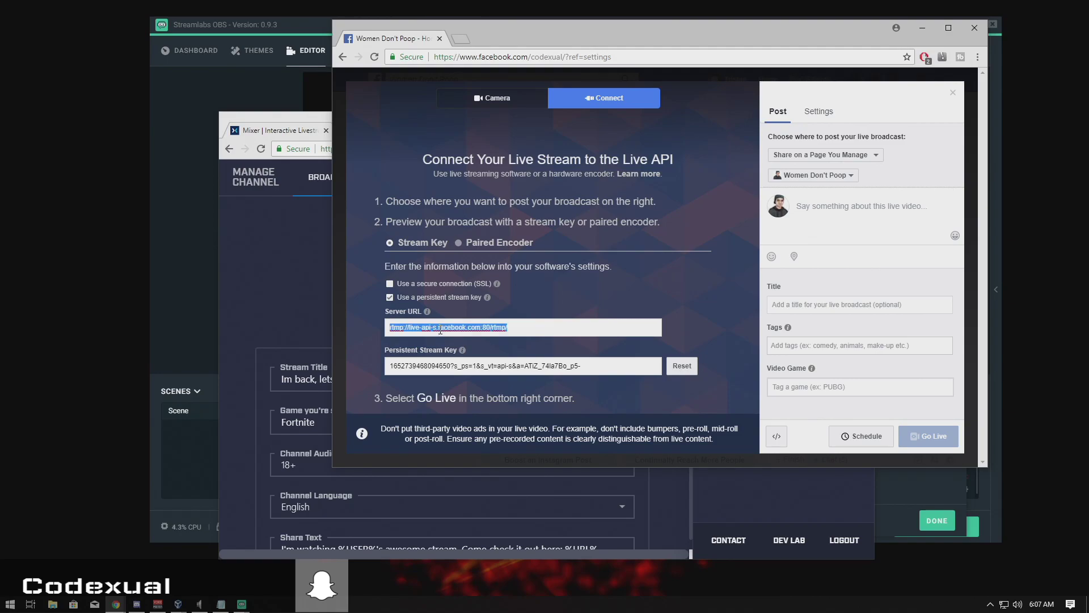
{"action": "key", "text": "alt+Tab"}
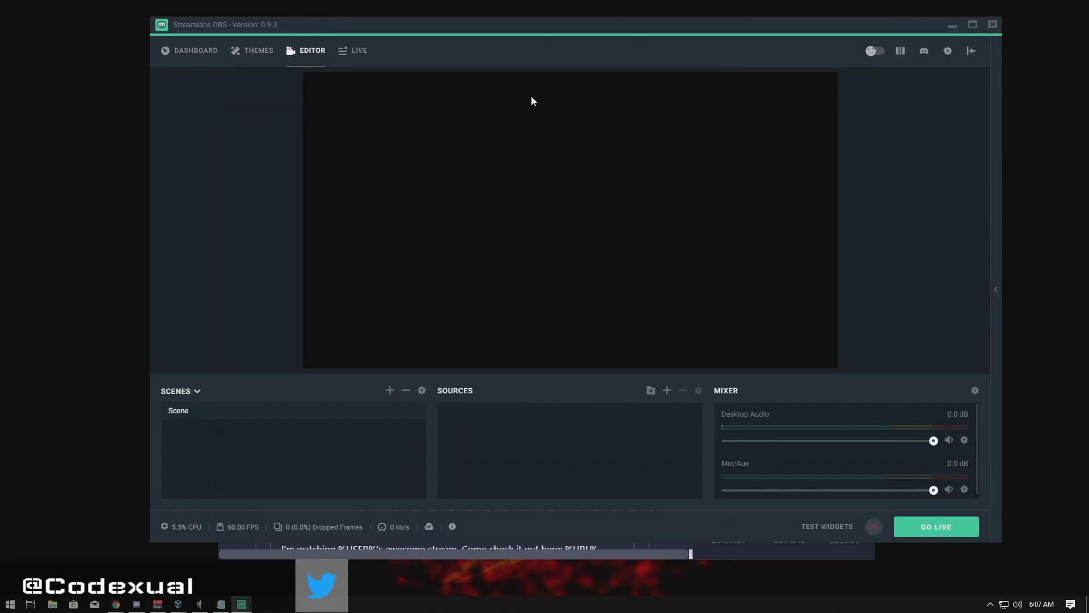
In Settings > Stream, set the Stream Type to Streaming Services.
{"action": "left_click", "coordinate": [949, 51]}
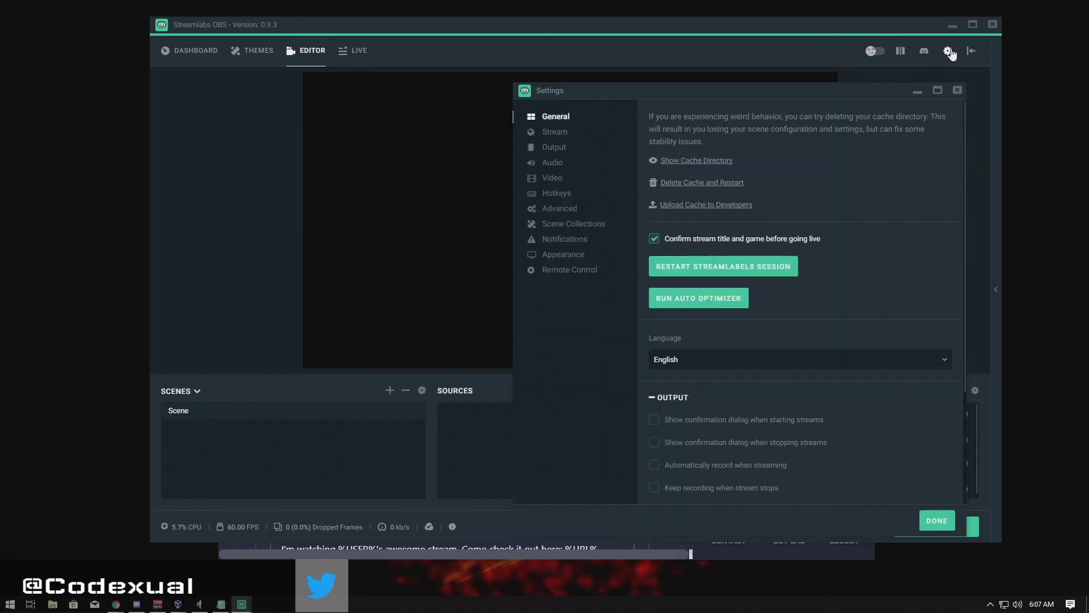
{"action": "left_click", "coordinate": [551, 135]}
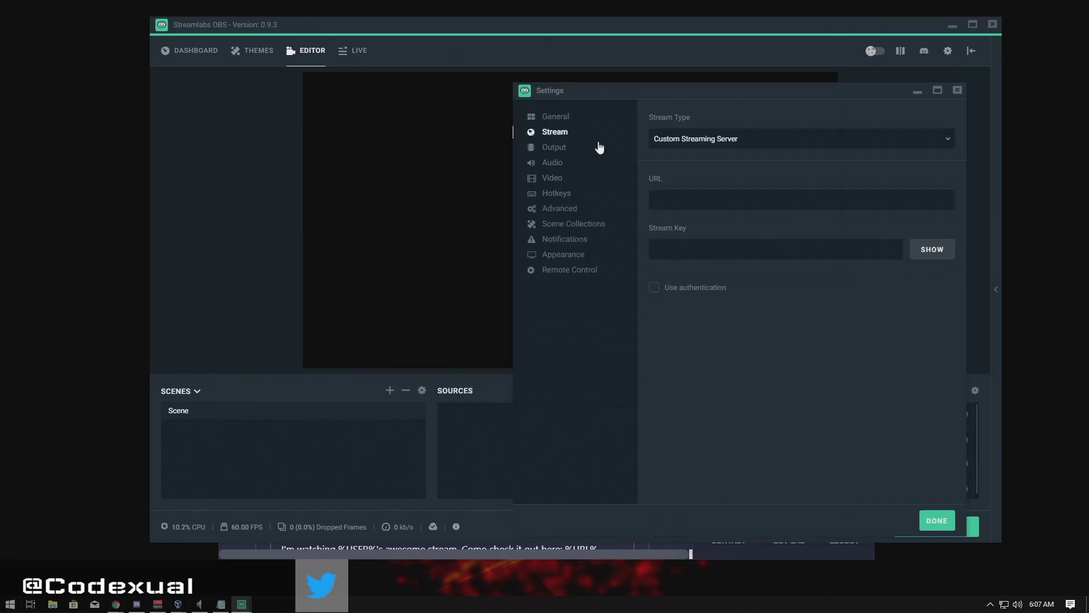
{"action": "left_click", "coordinate": [698, 142]}
{"action": "left_click", "coordinate": [693, 184]}
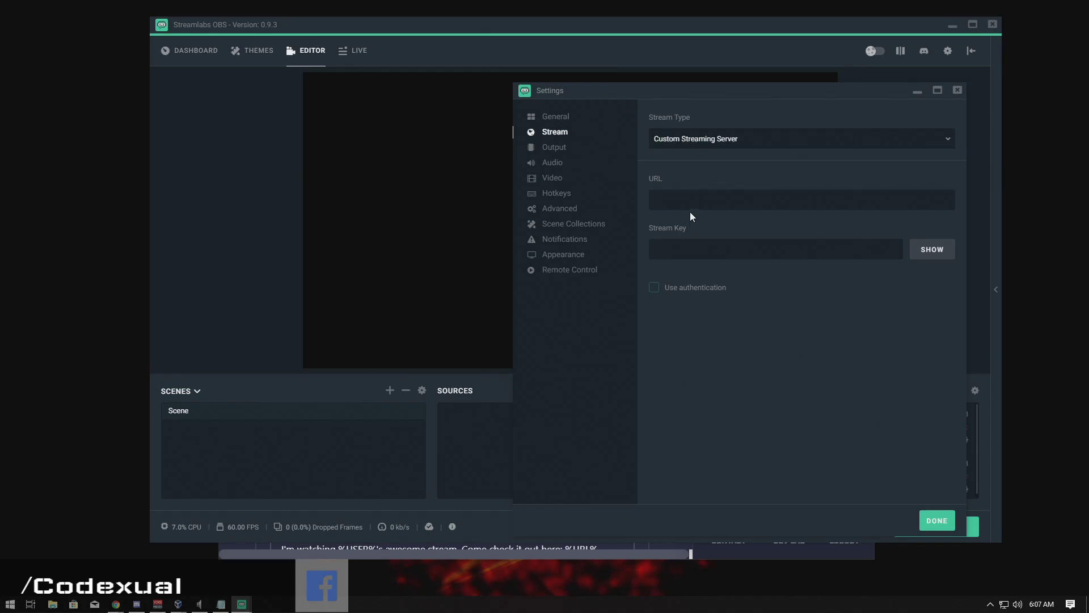
{"action": "left_click", "coordinate": [687, 138]}
{"action": "left_click", "coordinate": [687, 159]}
Choose Facebook Live as the service with the Default server, then bring Facebook's page forward.
{"action": "left_click", "coordinate": [700, 205]}
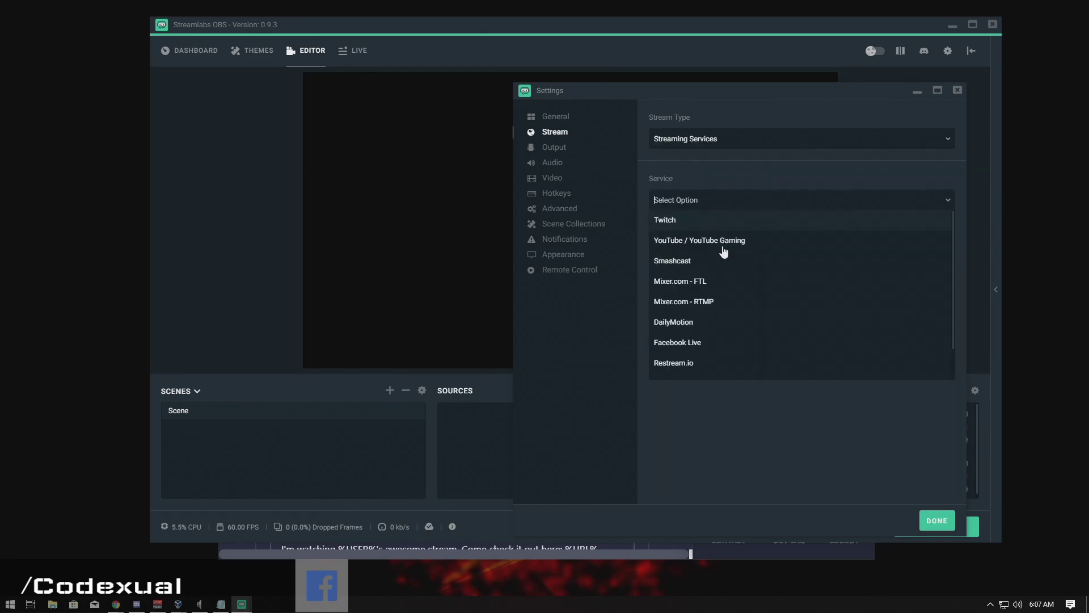
{"action": "left_click", "coordinate": [702, 350]}
{"action": "left_click", "coordinate": [716, 278]}
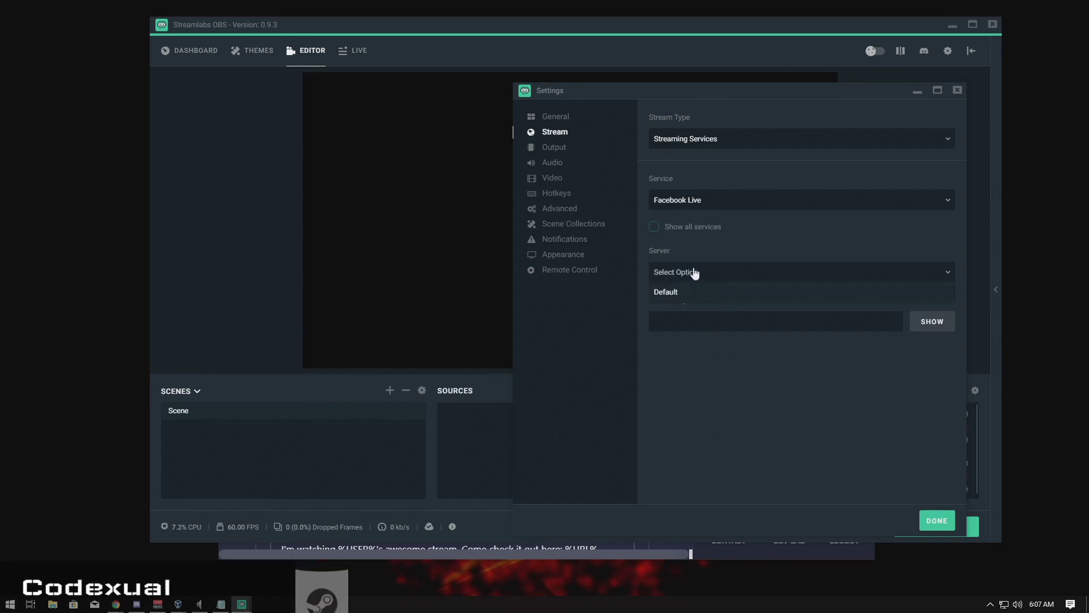
{"action": "left_click", "coordinate": [689, 291]}
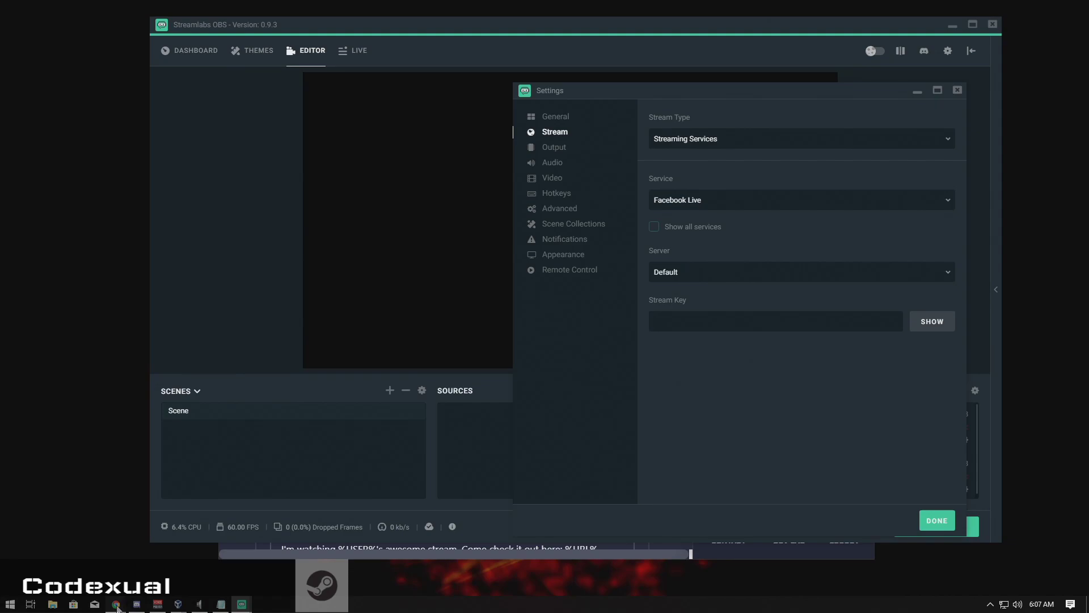
{"action": "mouse_move", "coordinate": [116, 604]}
{"action": "left_click", "coordinate": [558, 573]}
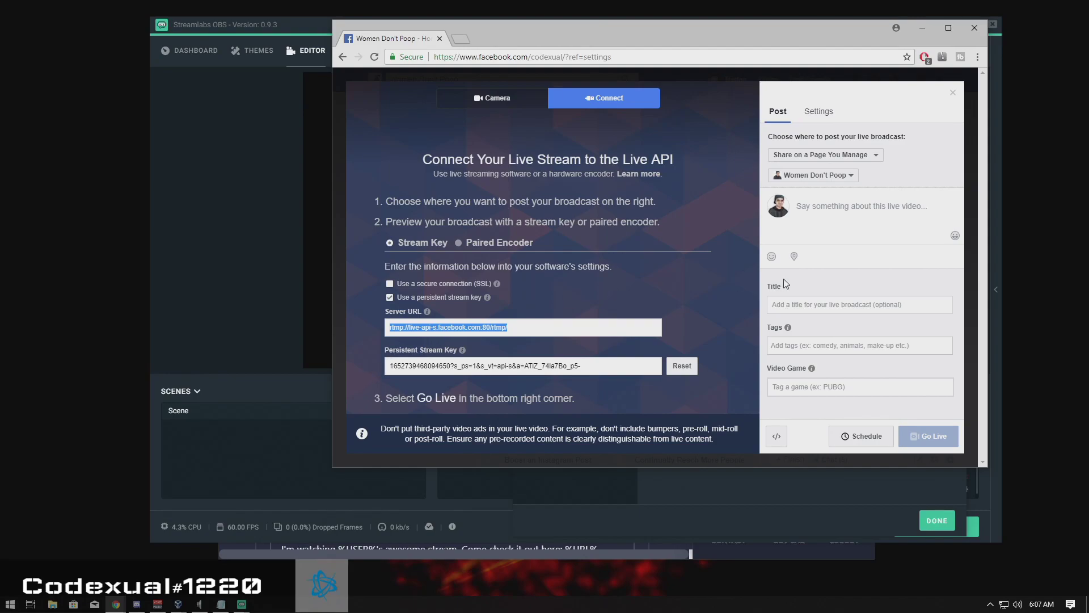
Expand LIVE VIDEO and GAMING under Facebook's Settings tab, return to Post, then Streamlabs settings.
{"action": "left_click", "coordinate": [867, 225]}
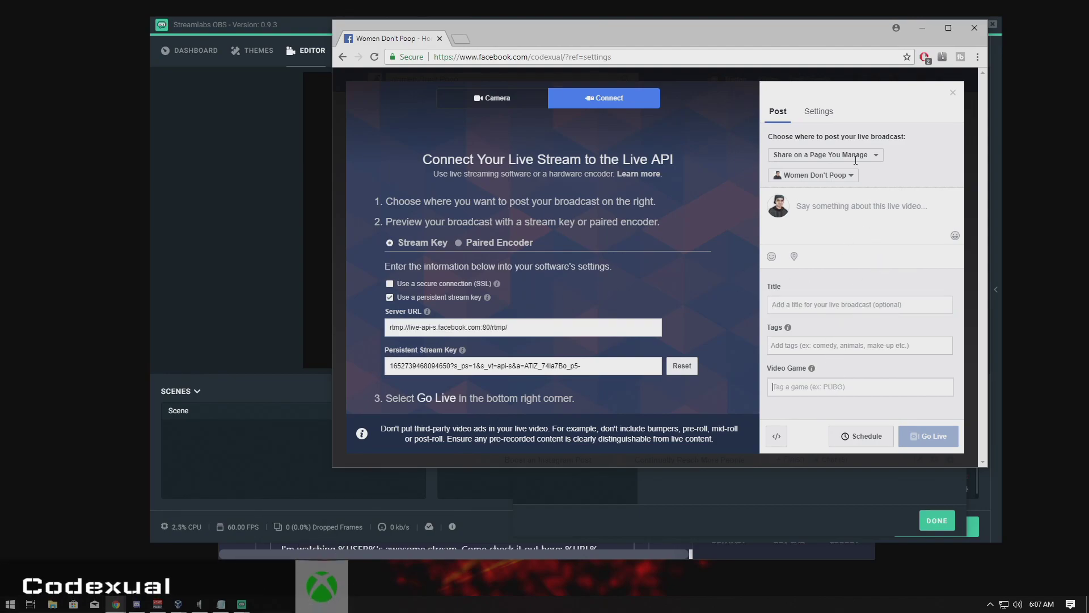
{"action": "left_click", "coordinate": [815, 113]}
{"action": "left_click", "coordinate": [829, 140]}
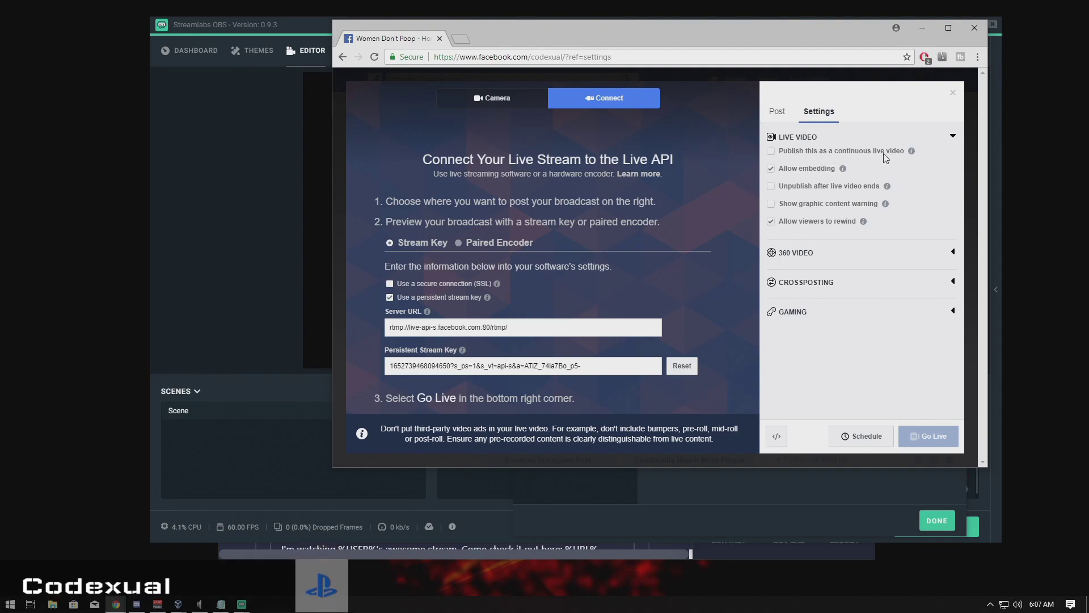
{"action": "left_click", "coordinate": [831, 312]}
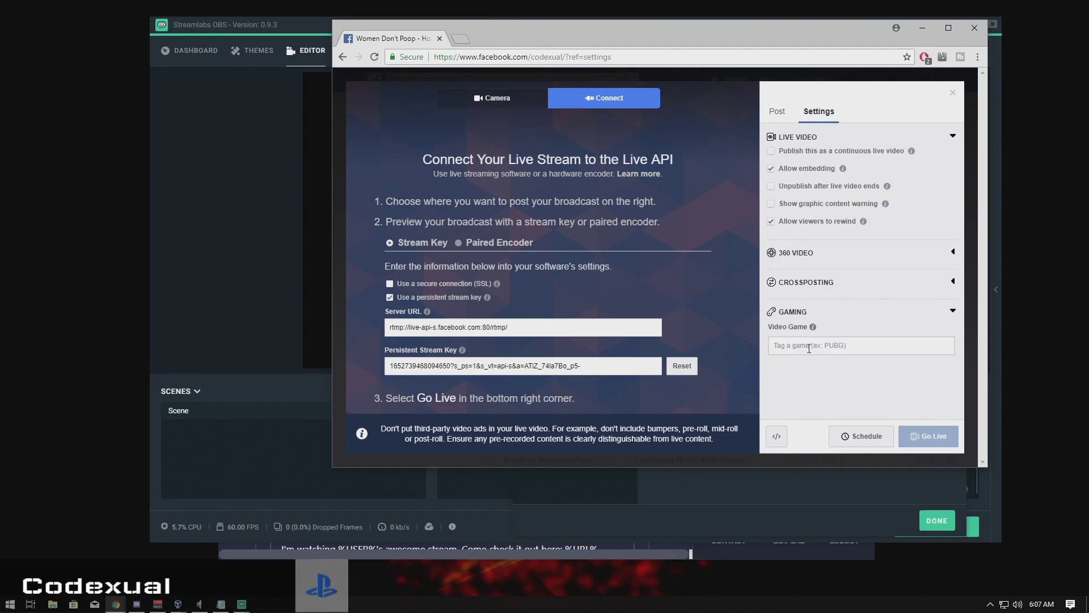
{"action": "left_click", "coordinate": [777, 111]}
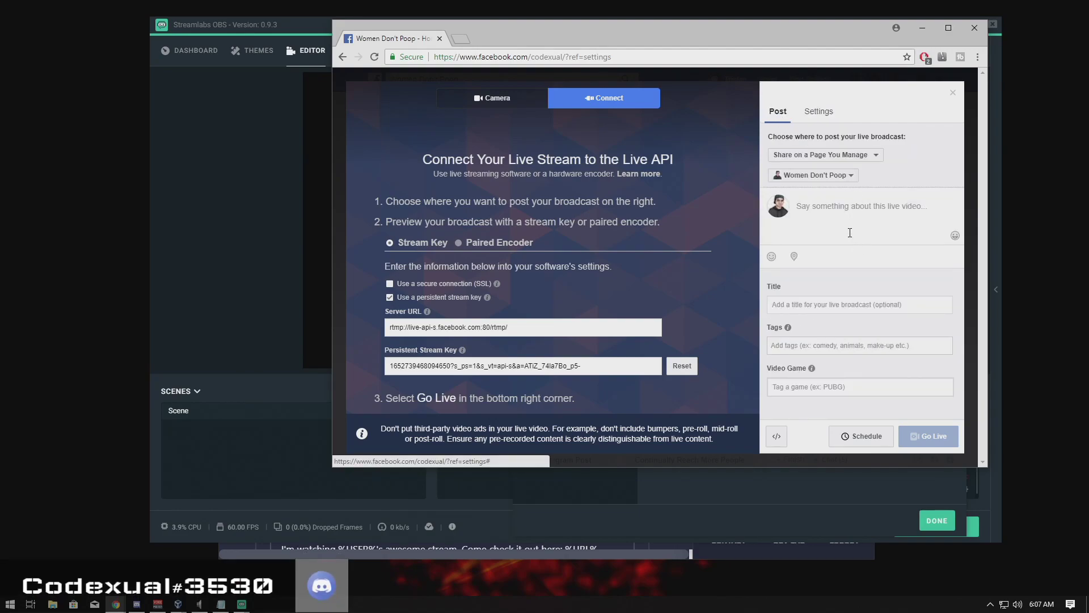
{"action": "left_click", "coordinate": [810, 473]}
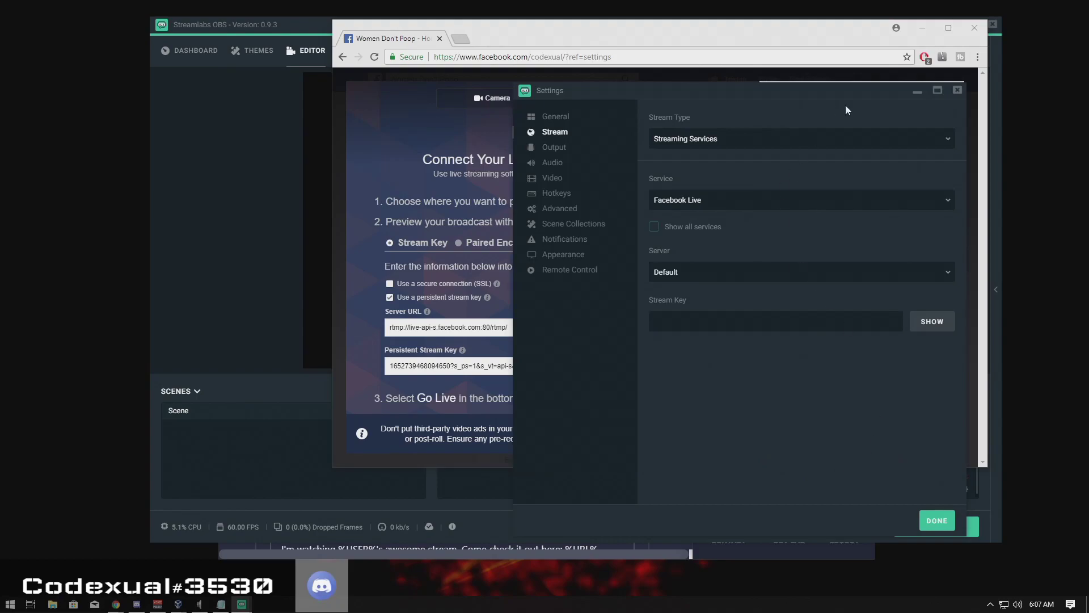
Close the Streamlabs settings and bring Facebook's Live API connect page back in front.
{"action": "left_click", "coordinate": [961, 90]}
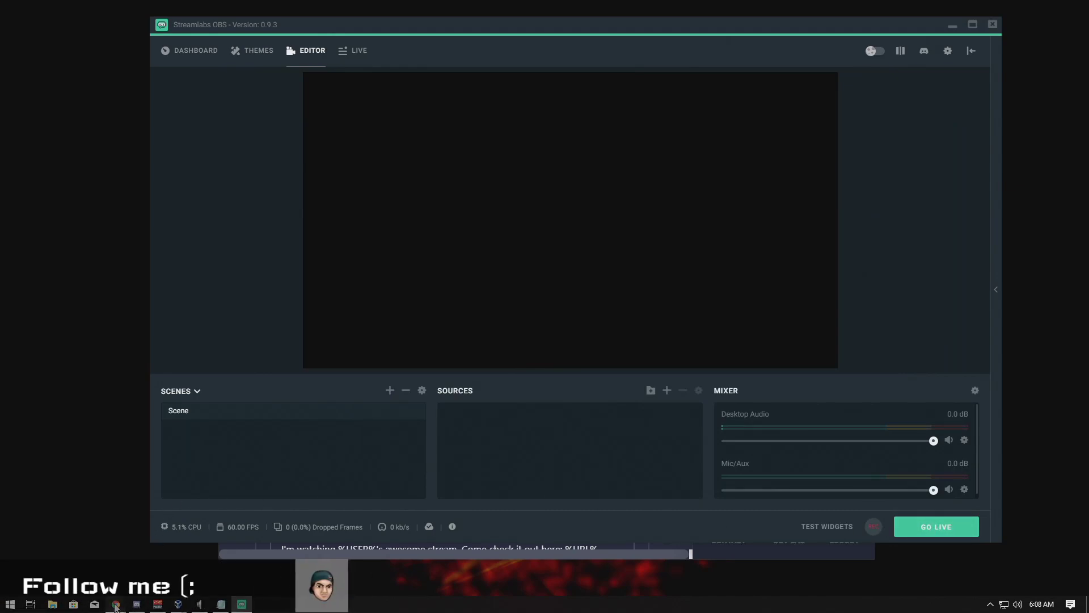
{"action": "mouse_move", "coordinate": [115, 604]}
{"action": "left_click", "coordinate": [549, 544]}
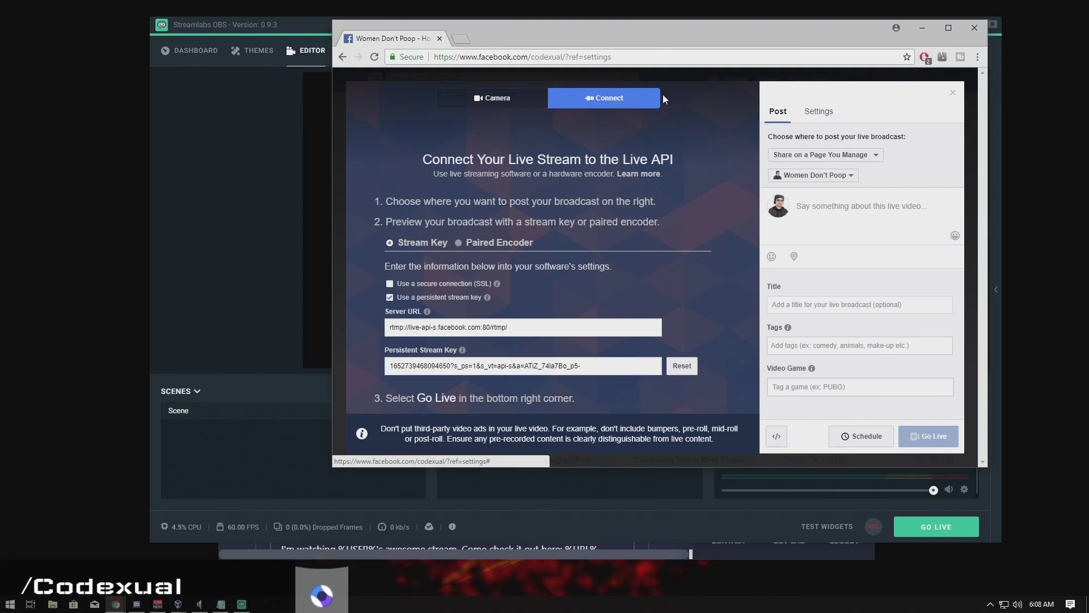
Close the Facebook browser window, confirming Leave at the Leave site? prompt.
{"action": "left_click_drag", "start_coordinate": [713, 36], "coordinate": [686, 143]}
{"action": "left_click", "coordinate": [947, 138]}
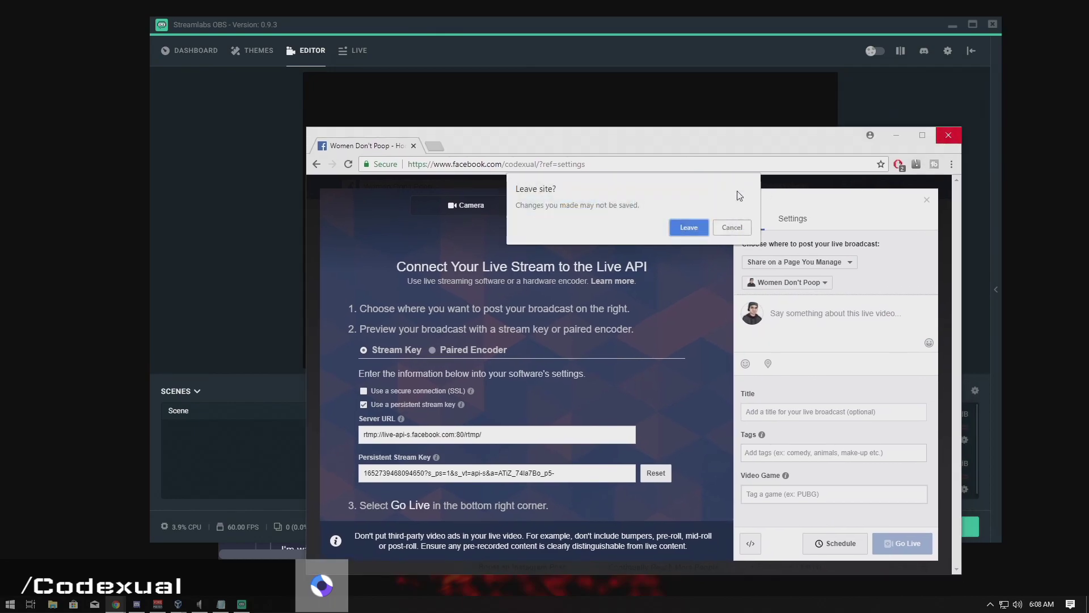
{"action": "left_click", "coordinate": [687, 223]}
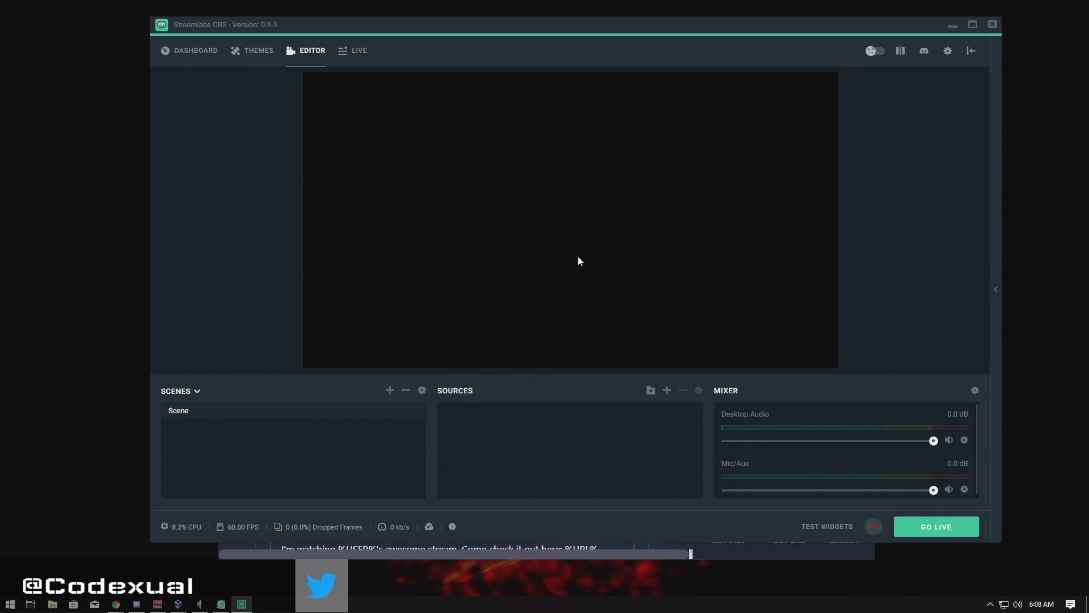
Nudge the Streamlabs OBS window slightly to the right.
{"action": "left_click_drag", "start_coordinate": [344, 24], "coordinate": [367, 23]}
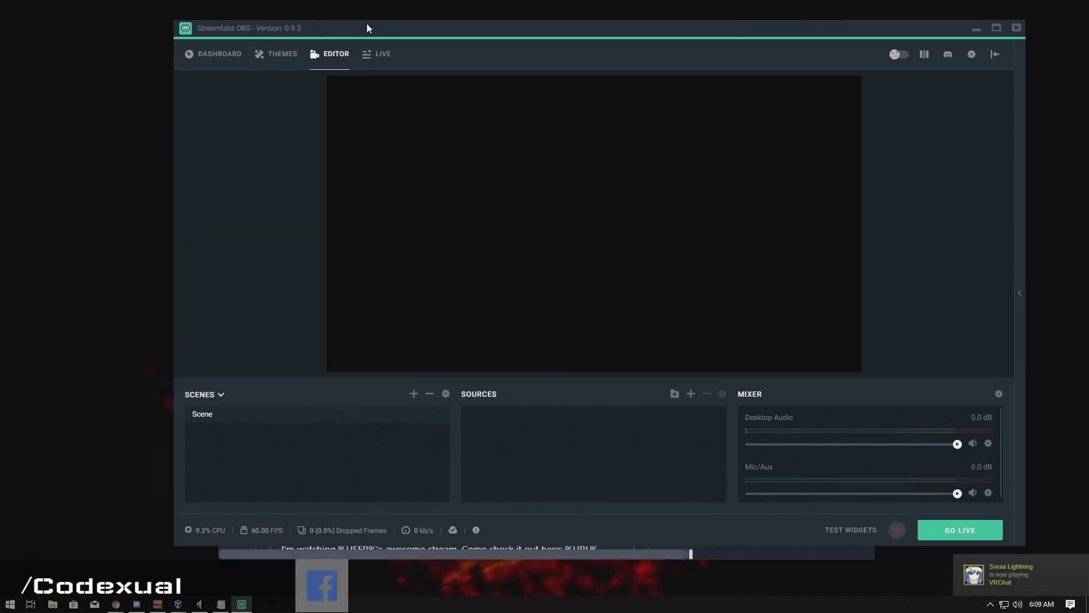